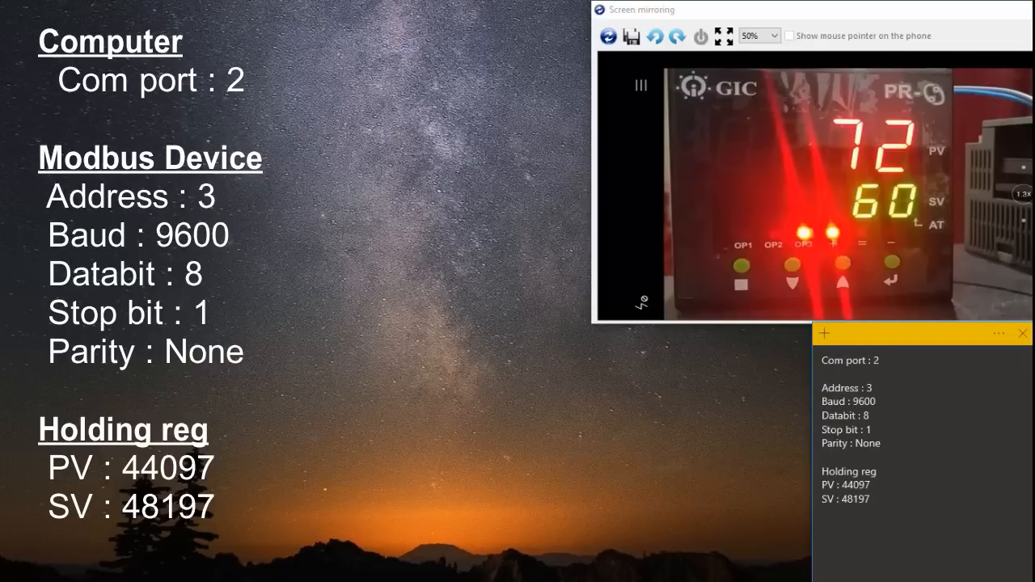
# Step: Switch to ModScan32 and connect directly through COM2 at 9600 baud, 8-bit word length, no parity and 1 stop bit
pyautogui.hotkey('alt', 'Tab')
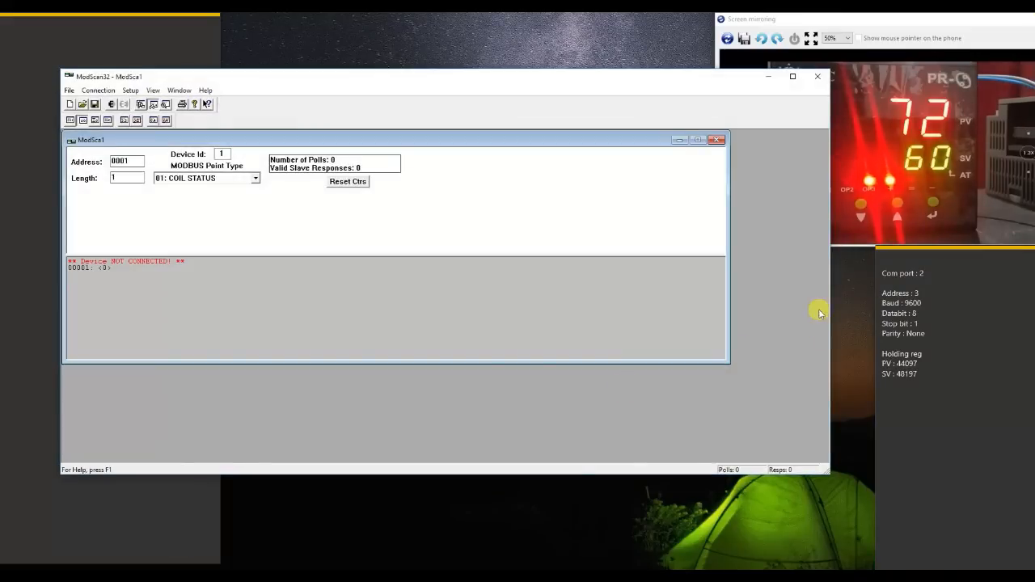
pyautogui.moveTo(824, 307); pyautogui.dragTo(657, 310)
pyautogui.moveTo(534, 76); pyautogui.dragTo(557, 63)
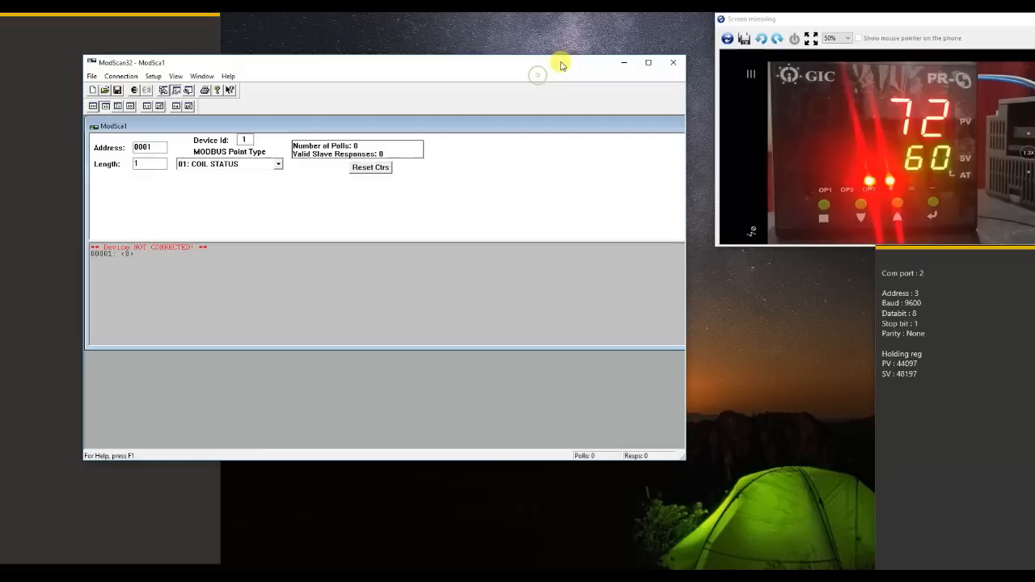
pyautogui.click(129, 78)
pyautogui.click(127, 90)
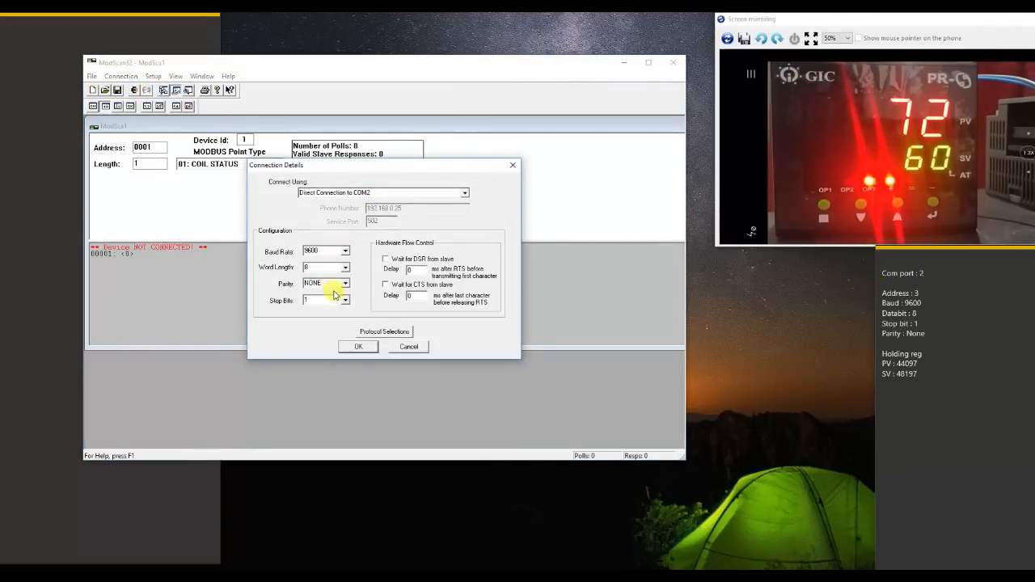
pyautogui.click(354, 348)
pyautogui.click(372, 312)
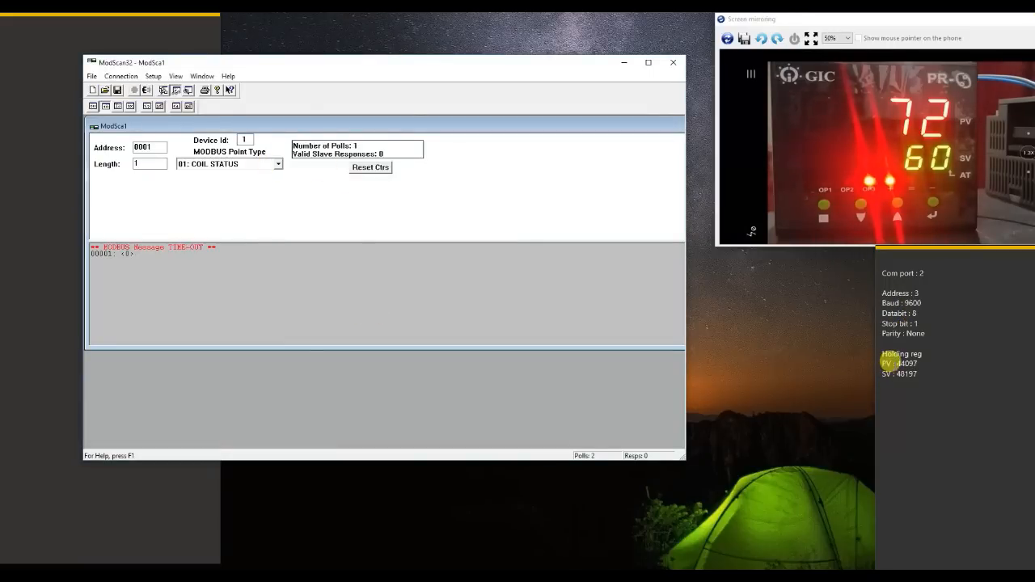
# Step: Poll holding register address 4097 on device ID 3 and reset the poll counters
pyautogui.click(191, 164)
pyautogui.click(212, 192)
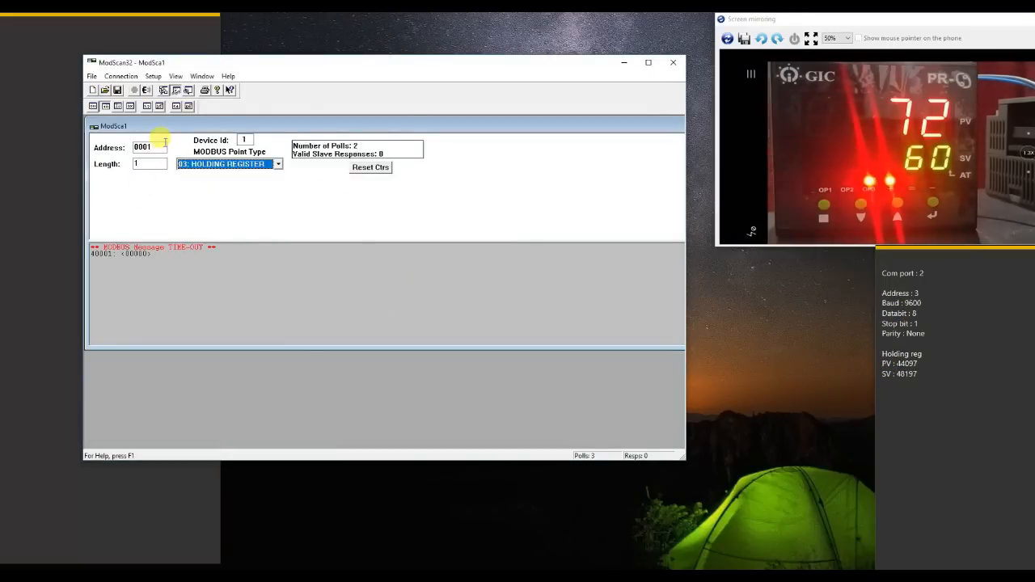
pyautogui.moveTo(161, 147); pyautogui.dragTo(74, 160)
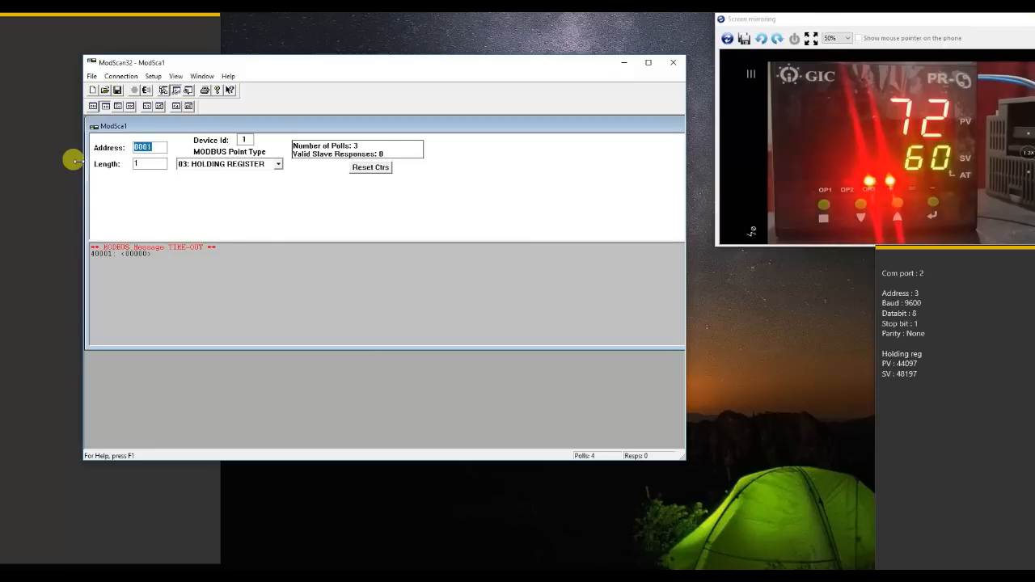
pyautogui.write('4097')
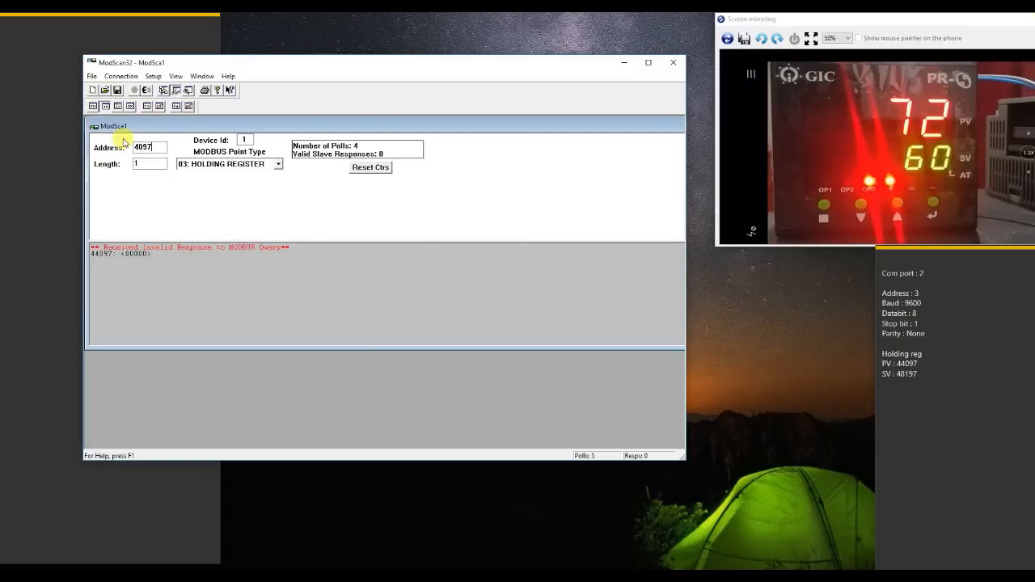
pyautogui.moveTo(246, 139); pyautogui.dragTo(229, 145)
pyautogui.write('3')
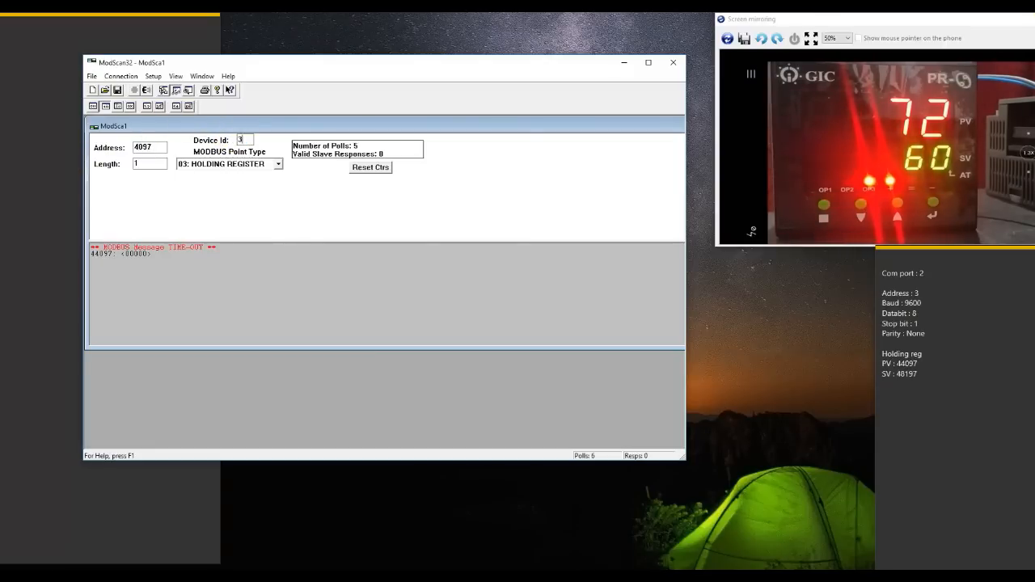
pyautogui.click(370, 167)
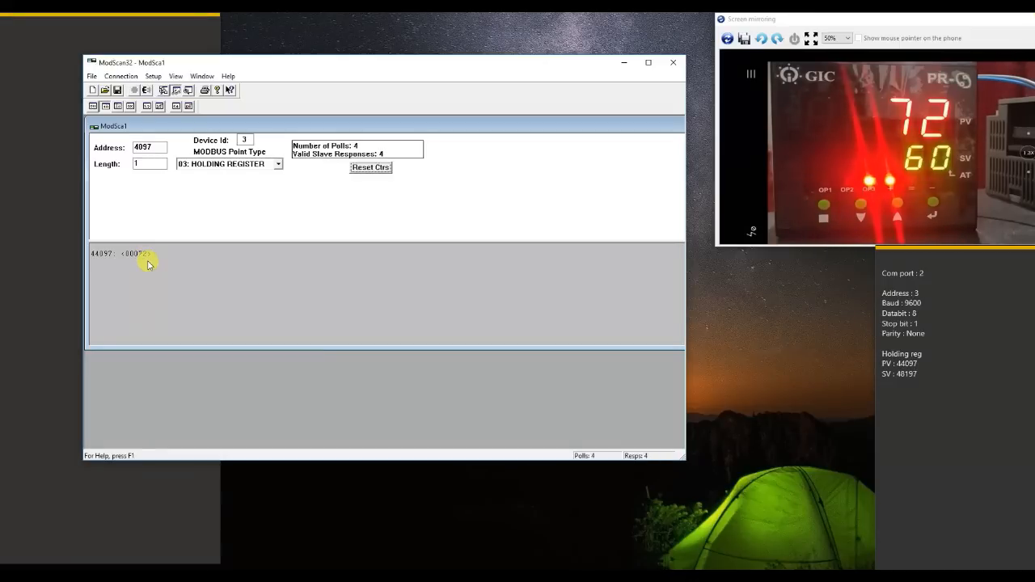
# Step: Poll holding register address 8197 to read the setpoint, and disconnect from the Modbus device
pyautogui.moveTo(157, 146); pyautogui.dragTo(121, 147)
pyautogui.write('8197')
pyautogui.click(153, 162)
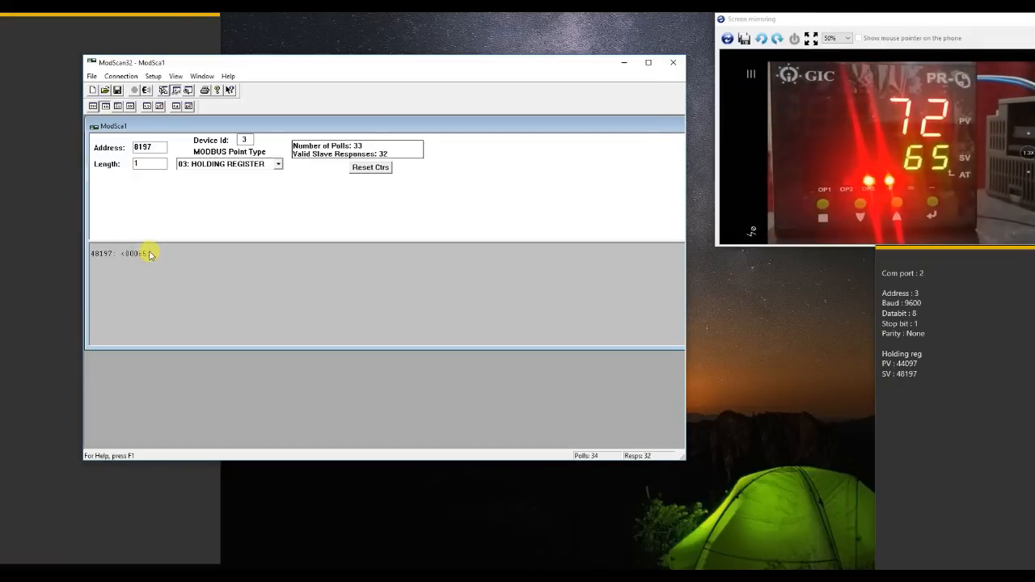
pyautogui.click(126, 77)
pyautogui.click(140, 101)
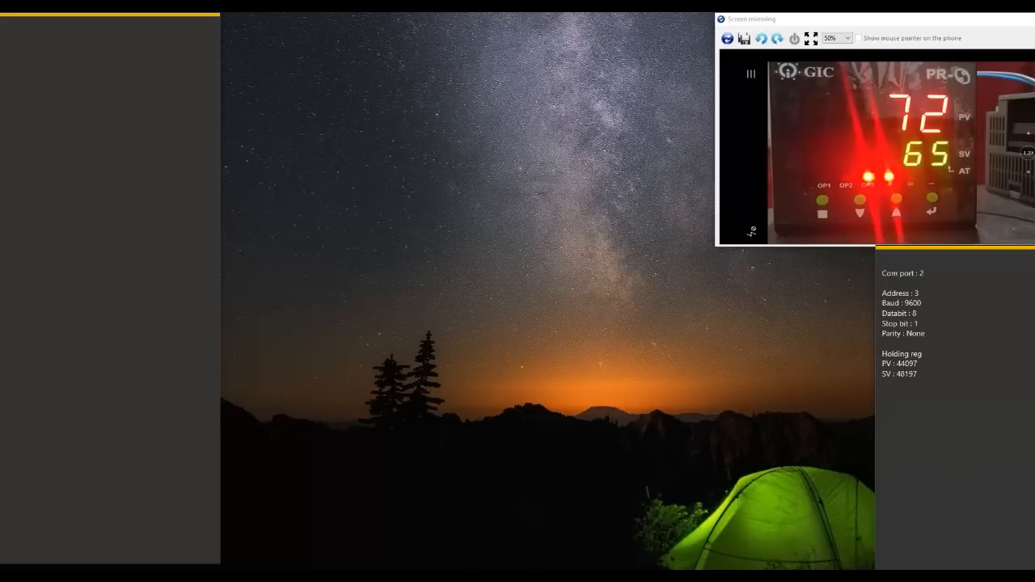
# Step: Launch Citect Studio and show the board definitions in the topology components of Test_Project
pyautogui.press('super')
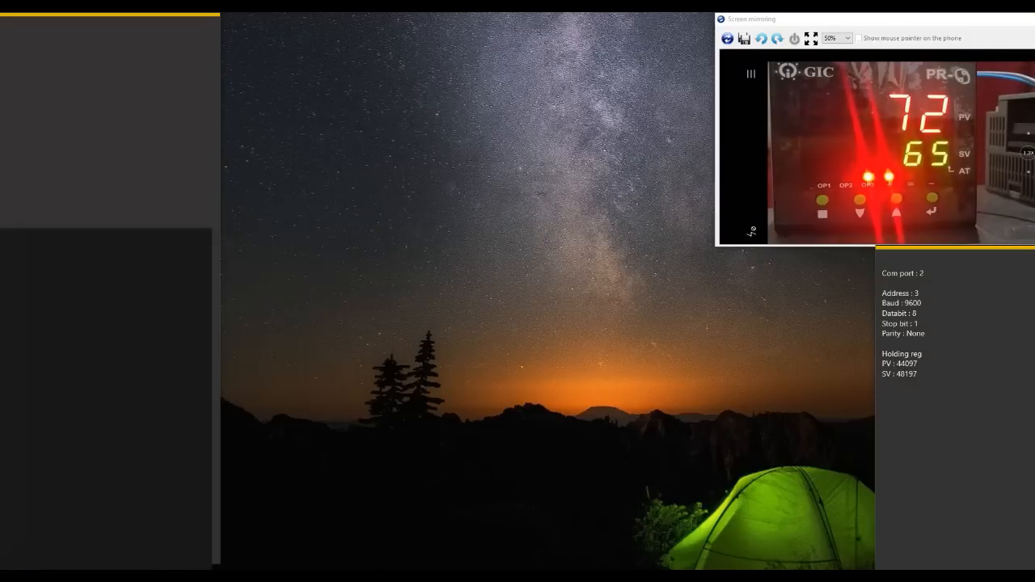
pyautogui.write('citec')
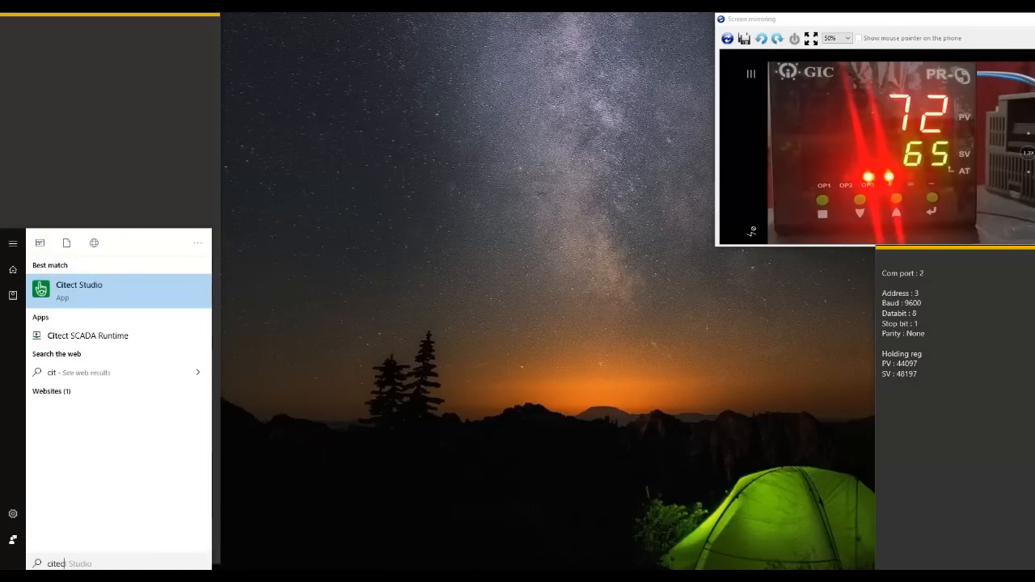
pyautogui.click(101, 298)
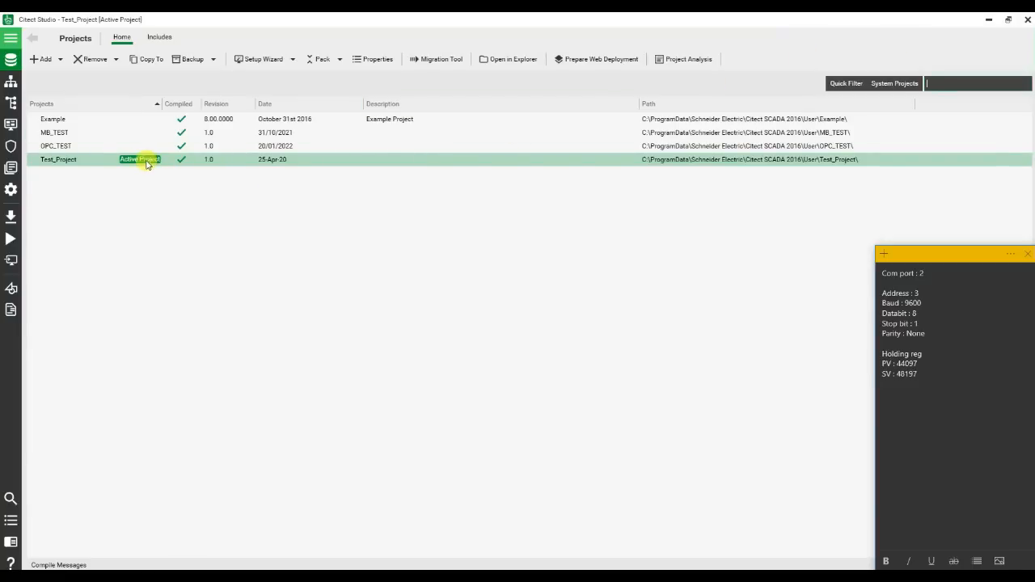
pyautogui.click(18, 86)
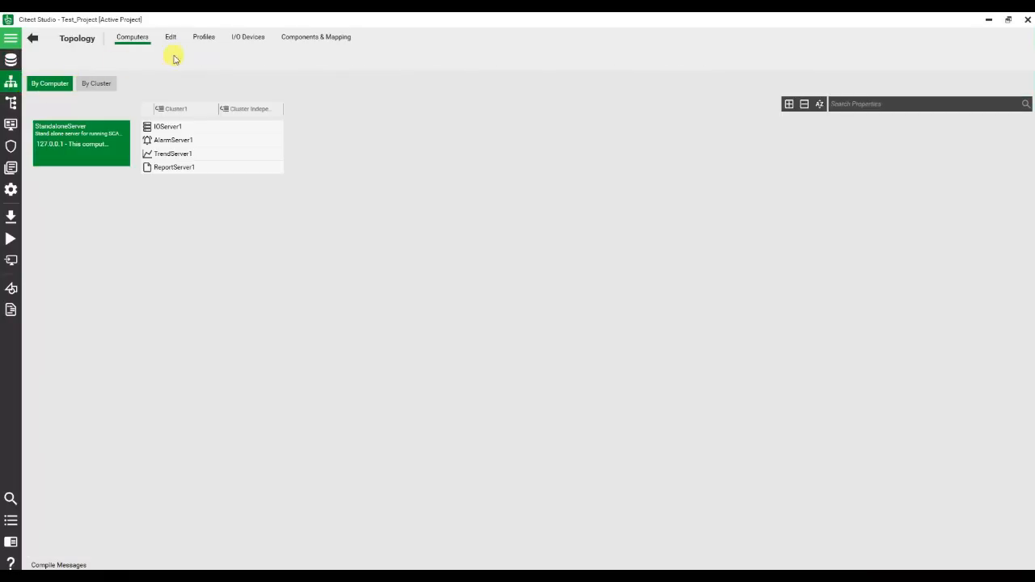
pyautogui.click(289, 45)
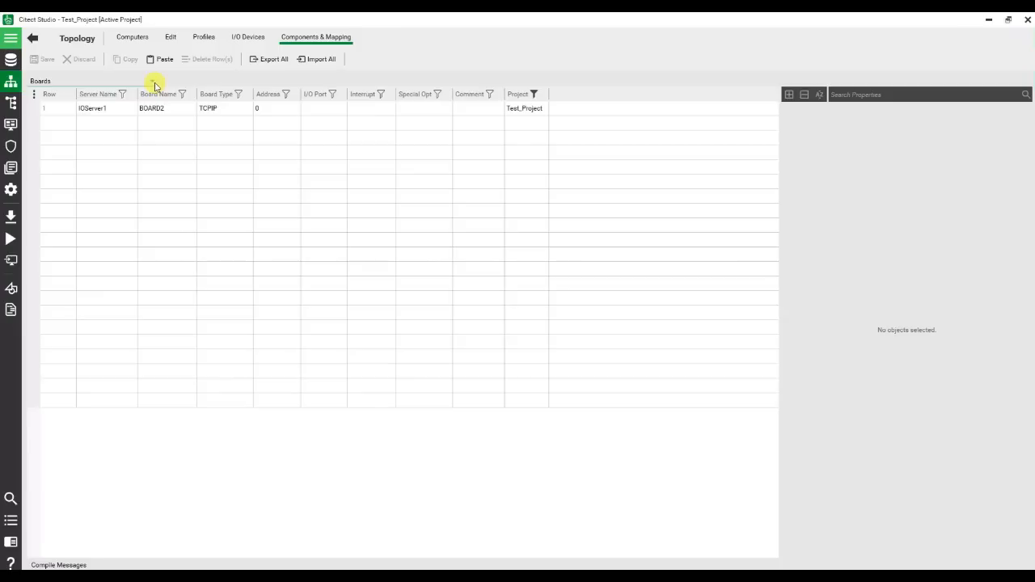
pyautogui.click(154, 83)
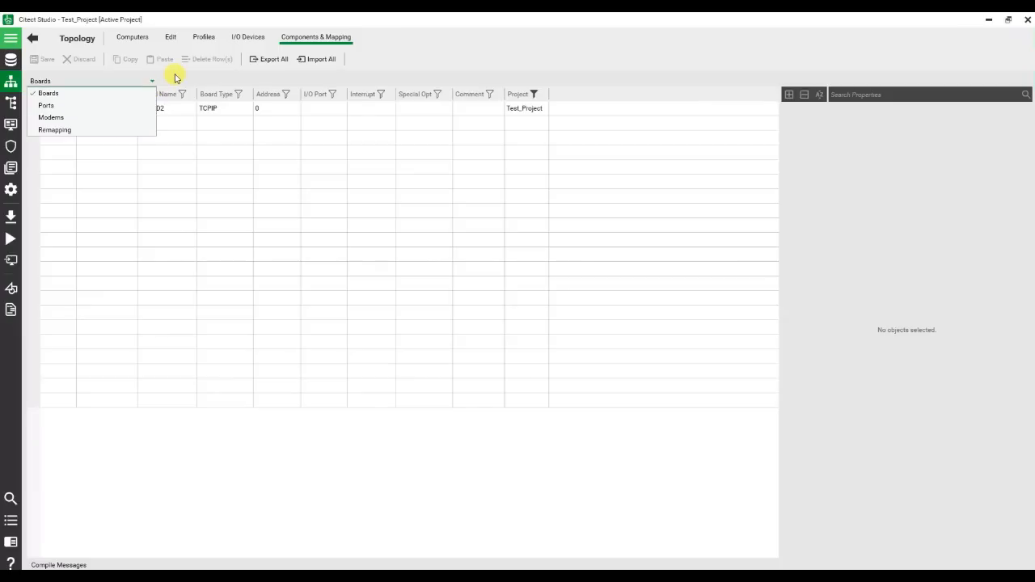
pyautogui.click(176, 78)
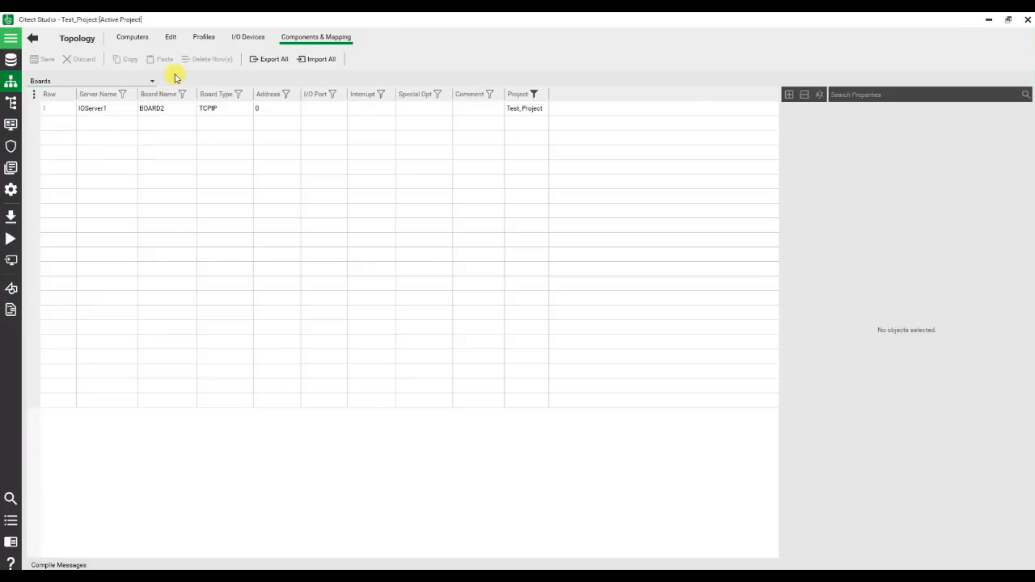
# Step: Add a second board record on server IOServer1 with the board name BOARD1
pyautogui.click(173, 123)
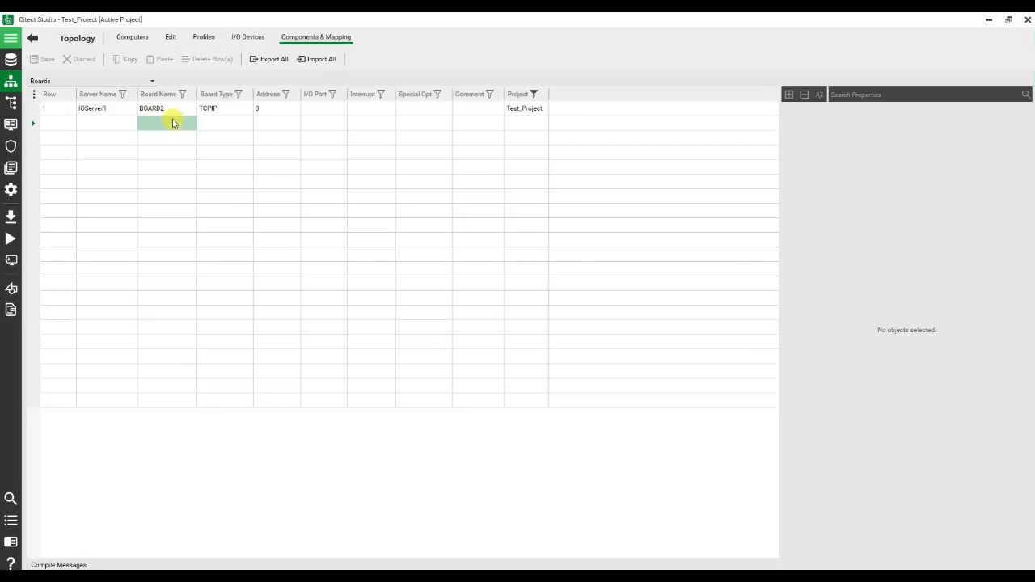
pyautogui.click(131, 123)
pyautogui.click(131, 123)
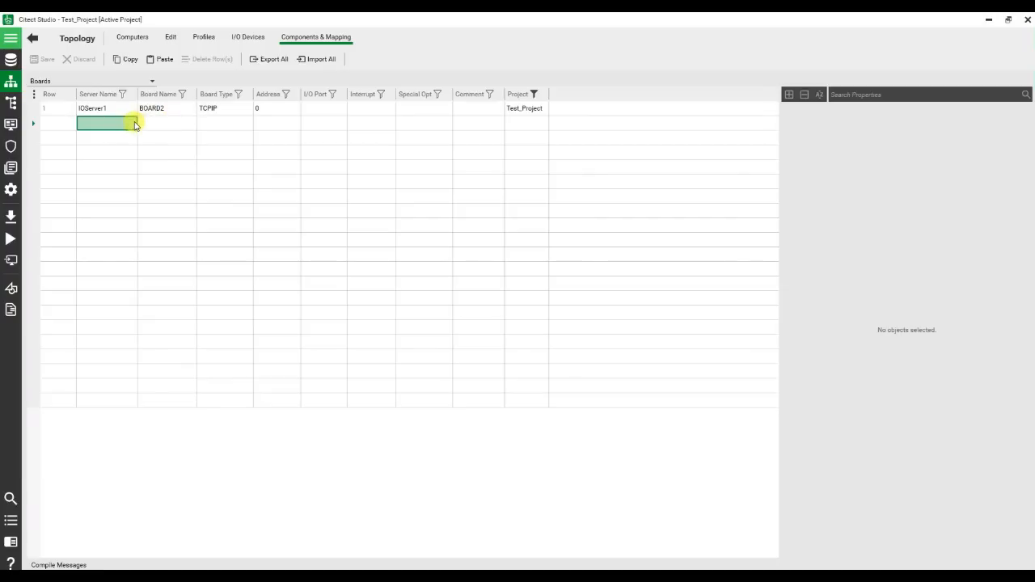
pyautogui.click(131, 123)
pyautogui.click(129, 132)
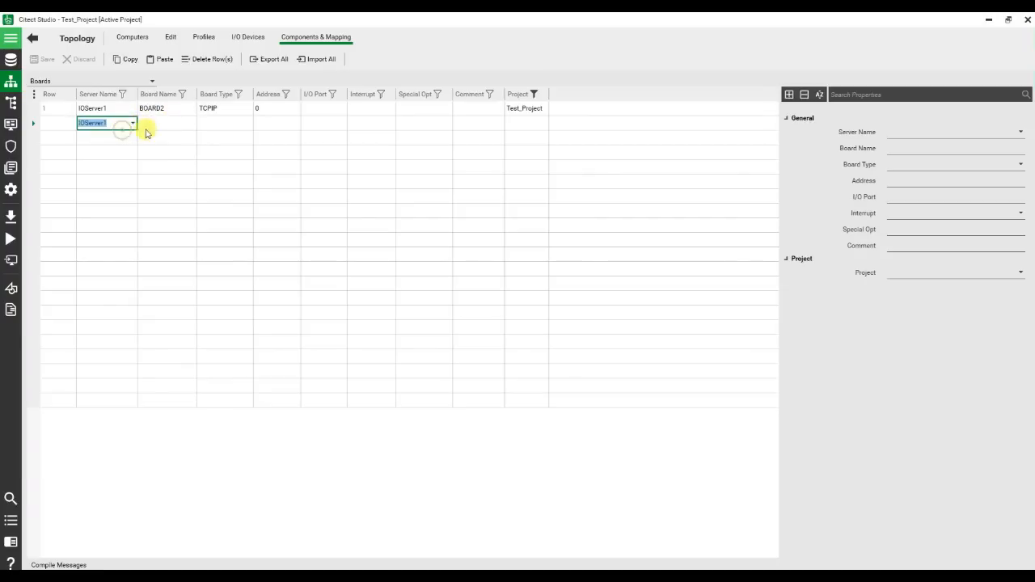
pyautogui.click(187, 122)
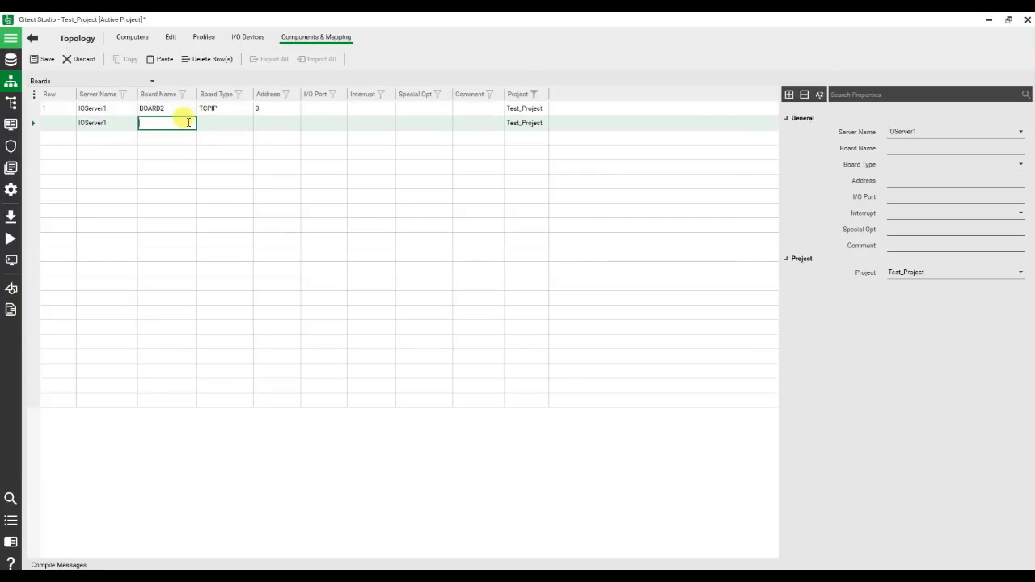
pyautogui.write('B')
pyautogui.write('OARD1')
# Step: Set BOARD1's board type to COMX and its address to 0, and save the record
pyautogui.click(235, 123)
pyautogui.click(248, 126)
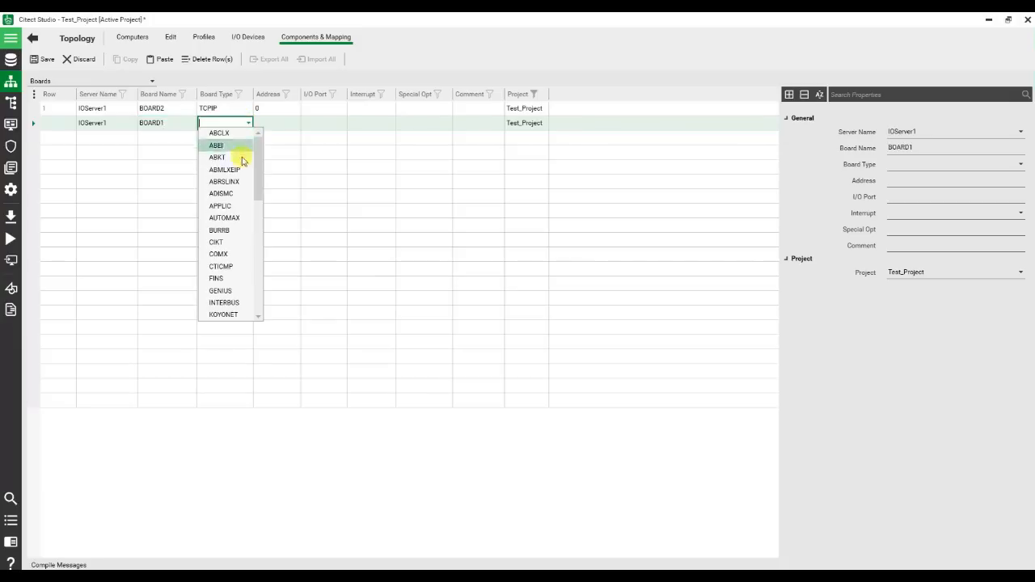
pyautogui.click(227, 254)
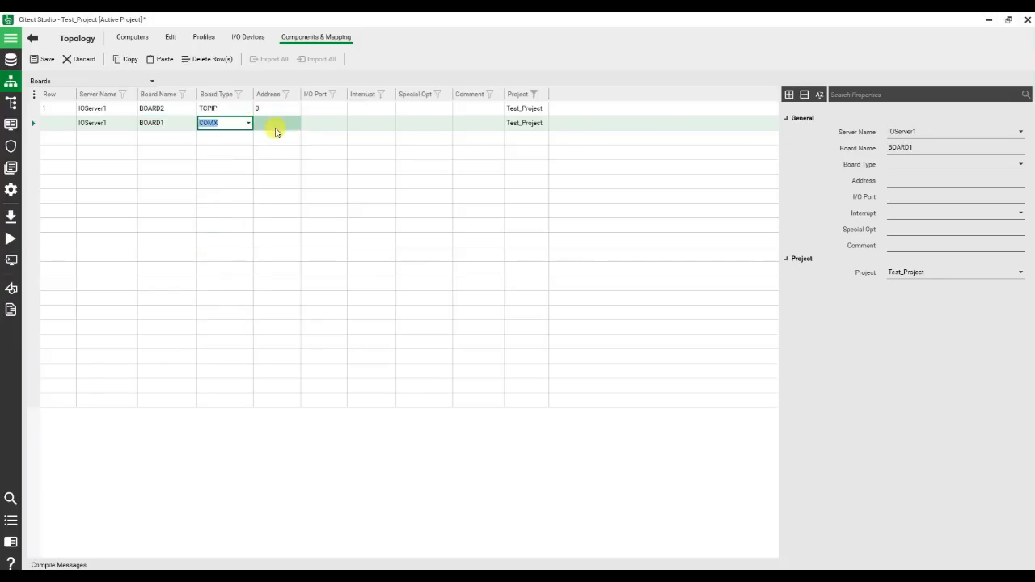
pyautogui.click(276, 129)
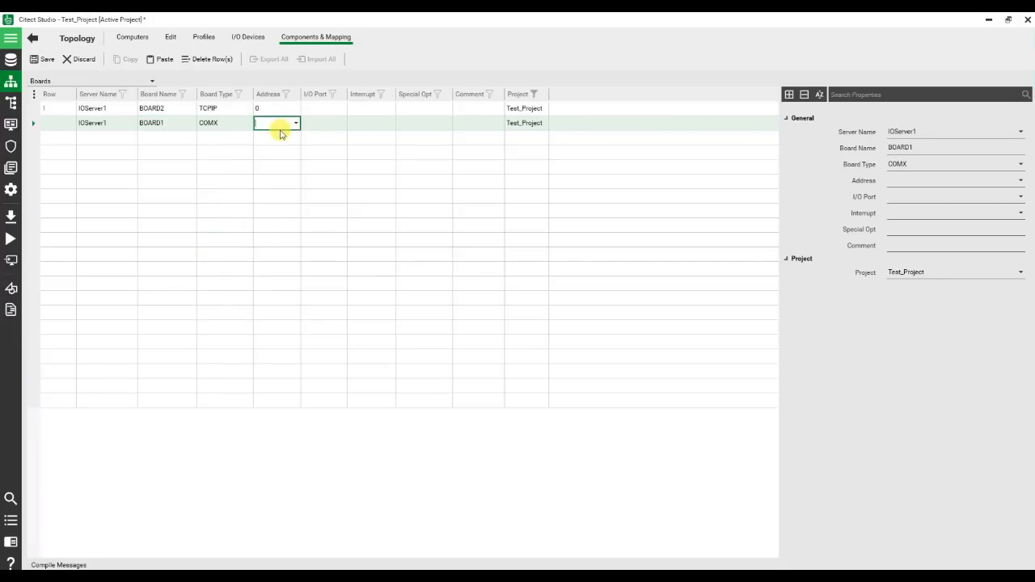
pyautogui.click(284, 138)
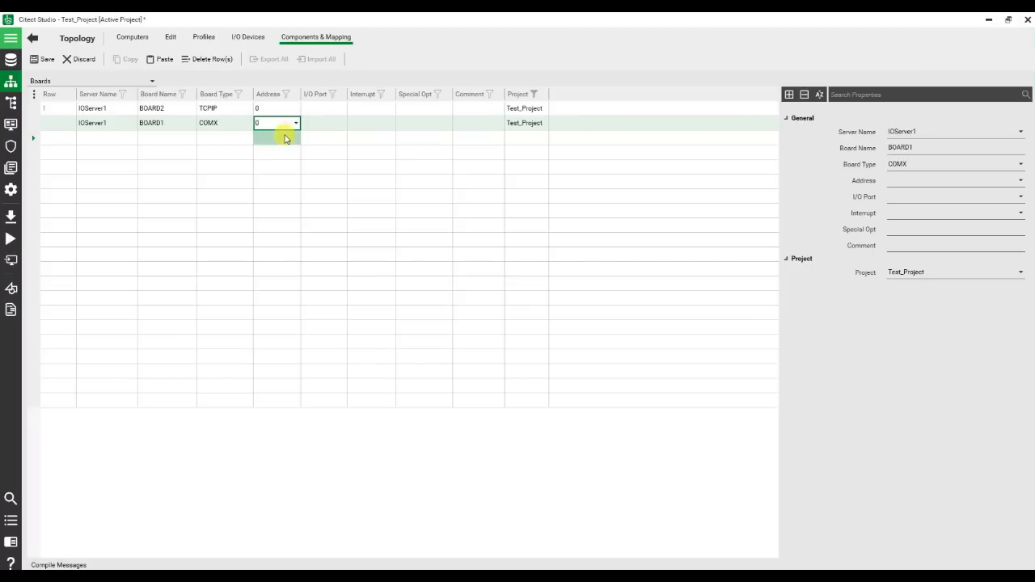
pyautogui.click(285, 138)
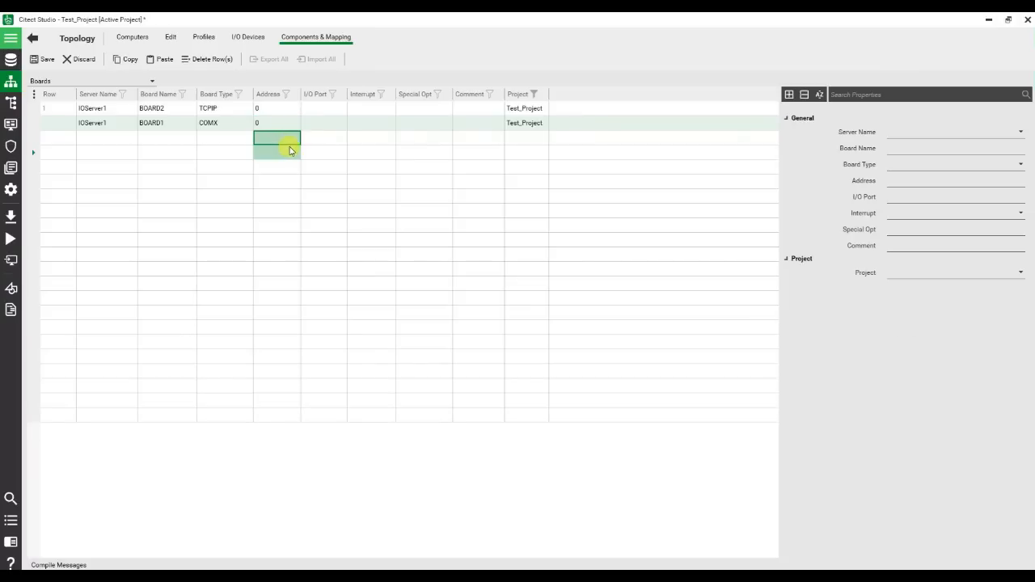
# Step: Show the port definitions and begin a new port record on server IOServer1
pyautogui.click(154, 81)
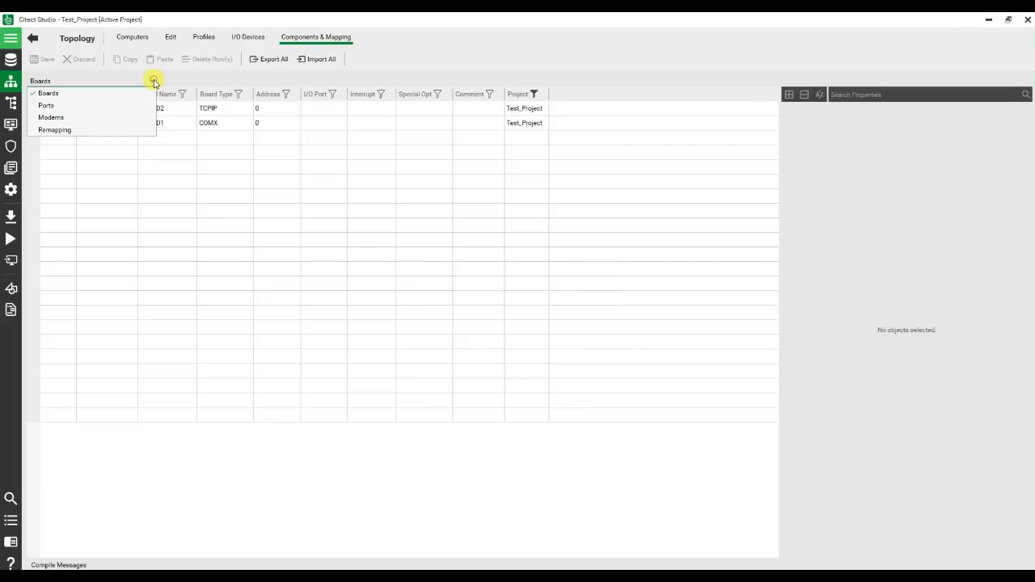
pyautogui.click(148, 104)
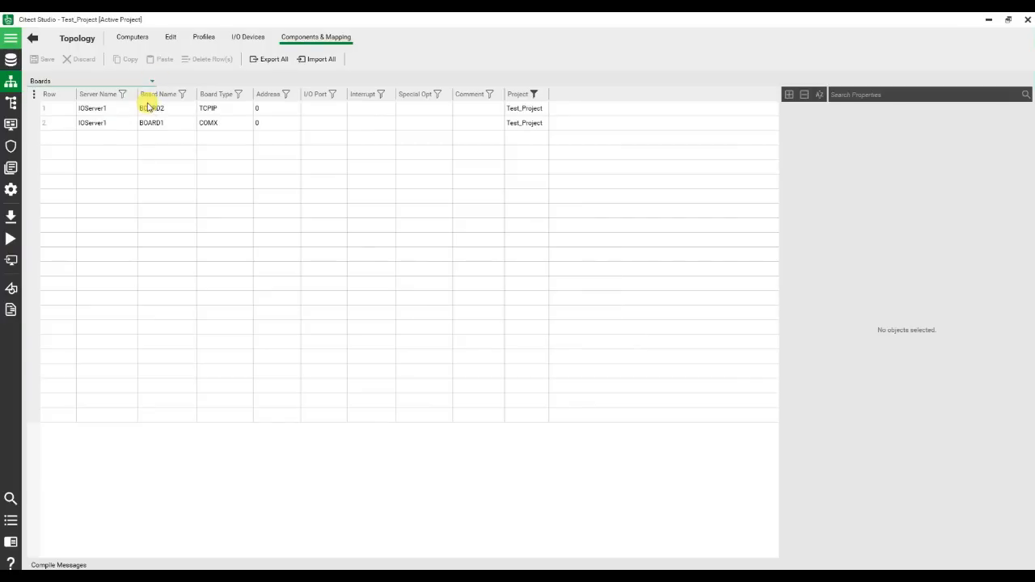
pyautogui.click(133, 127)
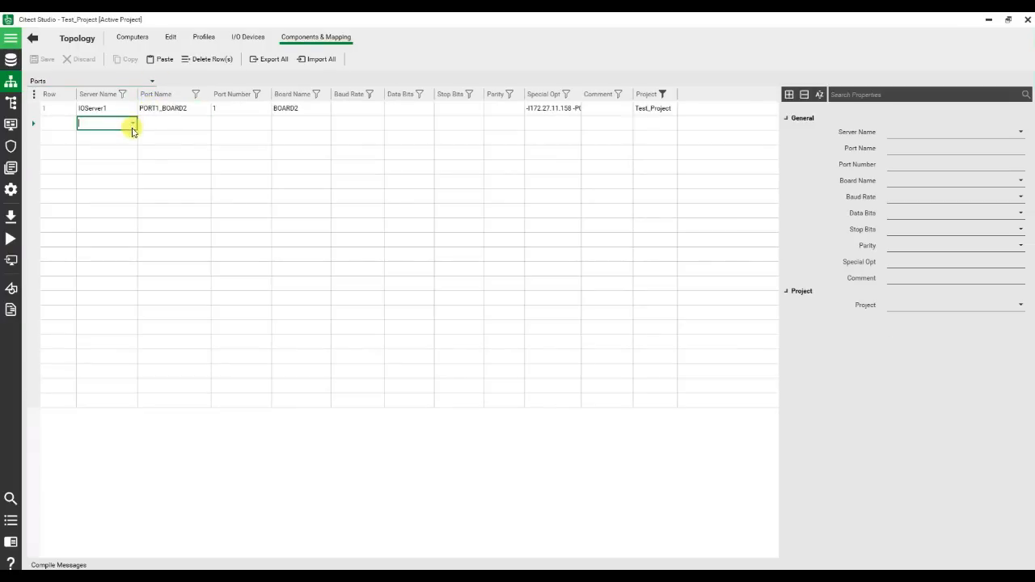
pyautogui.click(132, 126)
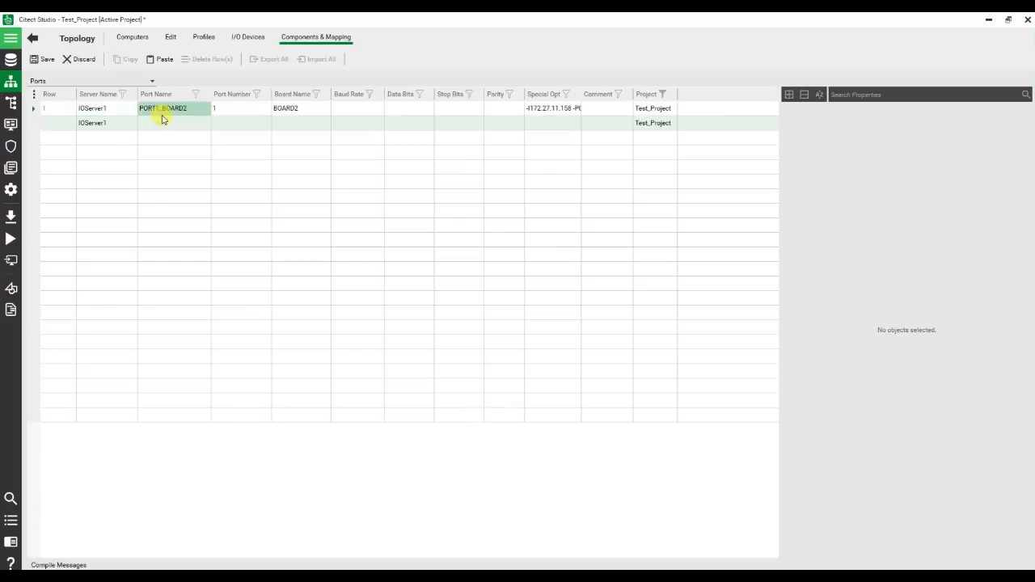
# Step: Name the new port PORT1_BOARD1 and set its port number to 2
pyautogui.click(168, 124)
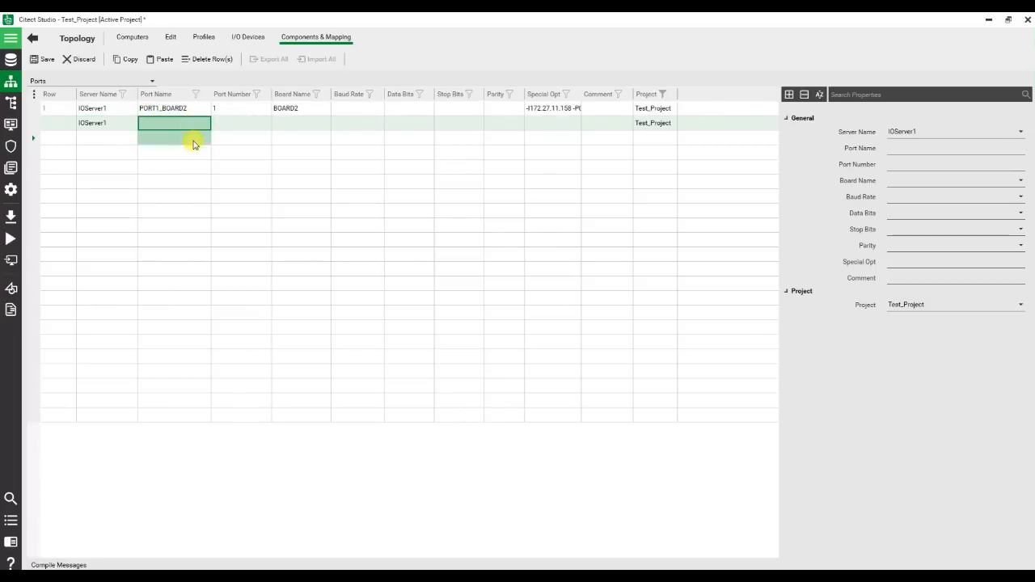
pyautogui.write('PORT')
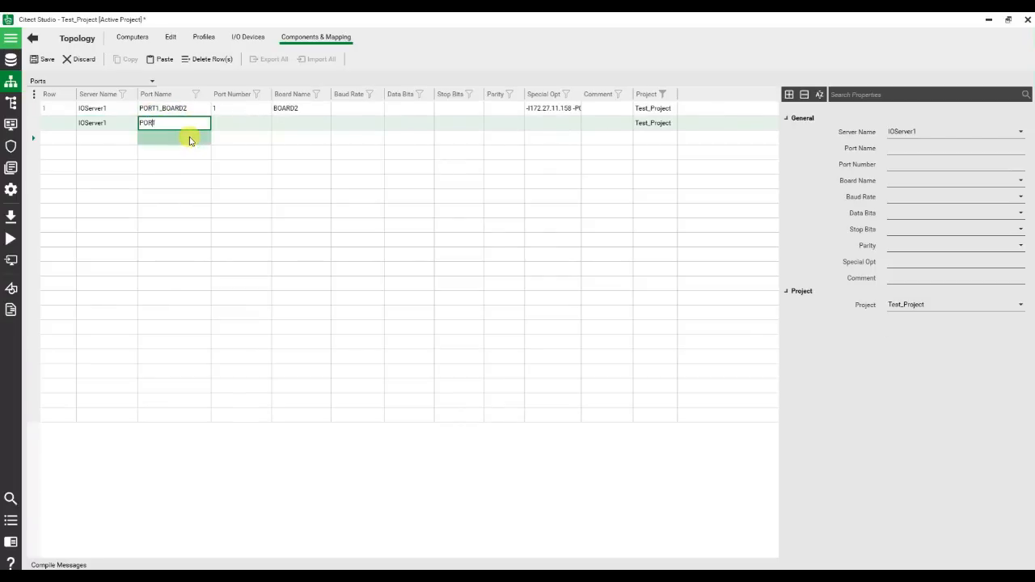
pyautogui.write('1_BOARD1')
pyautogui.click(219, 125)
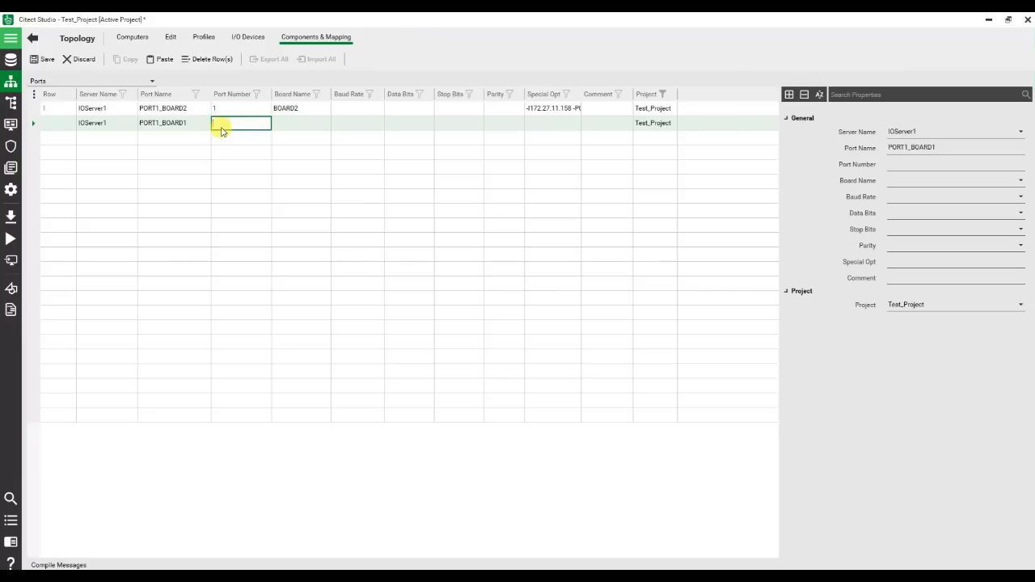
pyautogui.write('2')
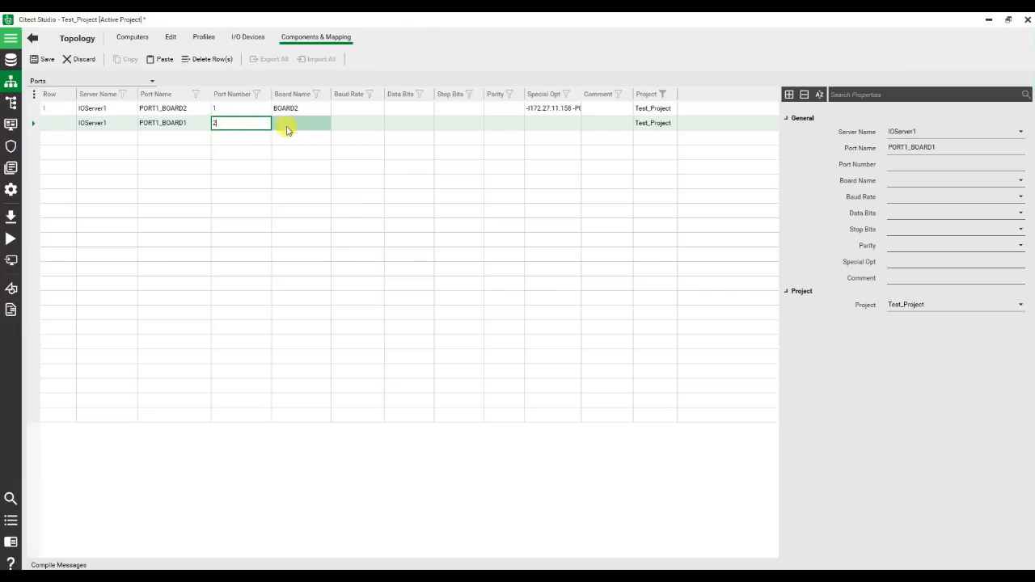
# Step: Assign BOARD1 as the board name of the PORT1_BOARD1 port record
pyautogui.click(293, 131)
pyautogui.click(327, 126)
pyautogui.click(323, 133)
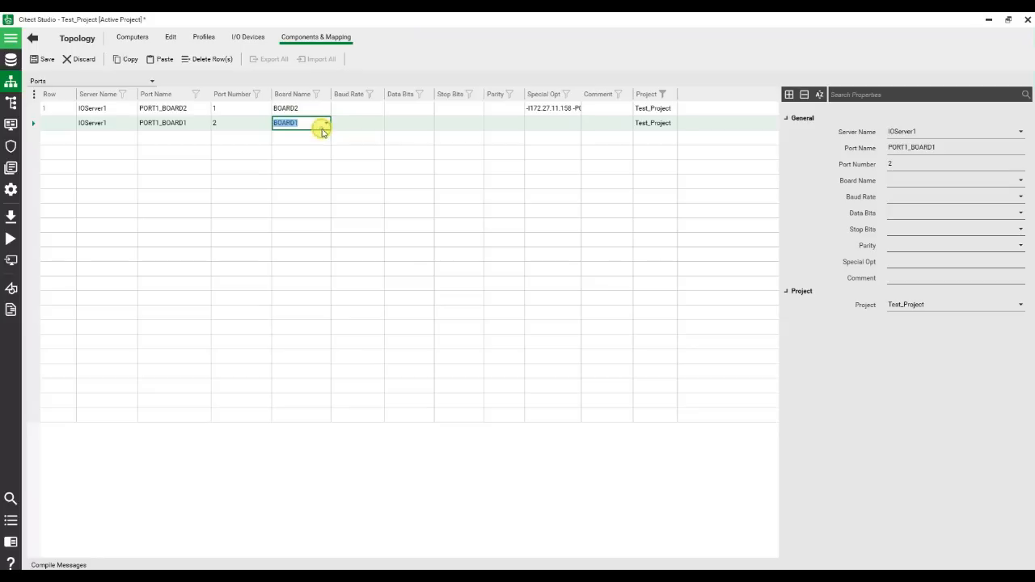
pyautogui.click(330, 126)
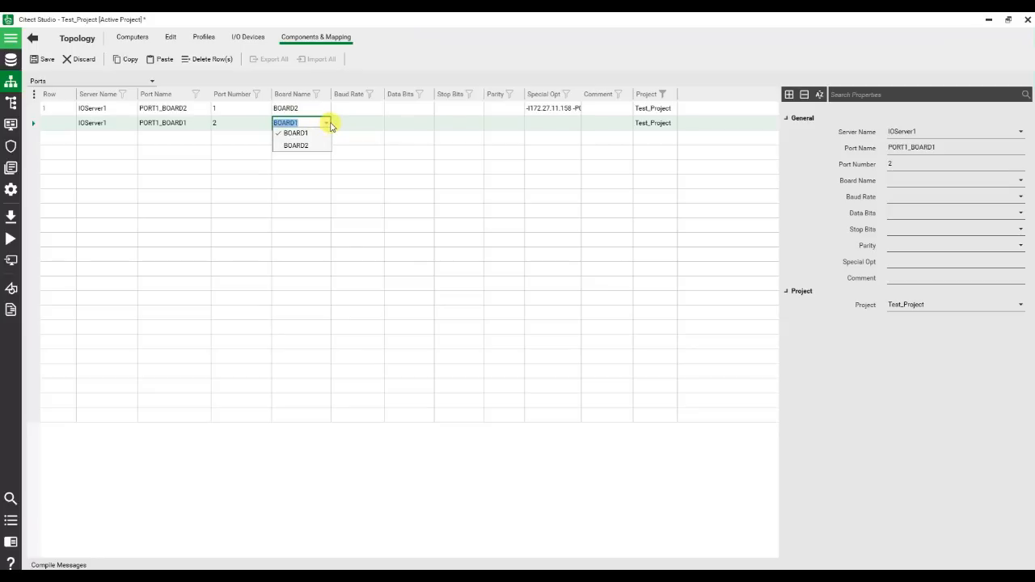
pyautogui.click(305, 138)
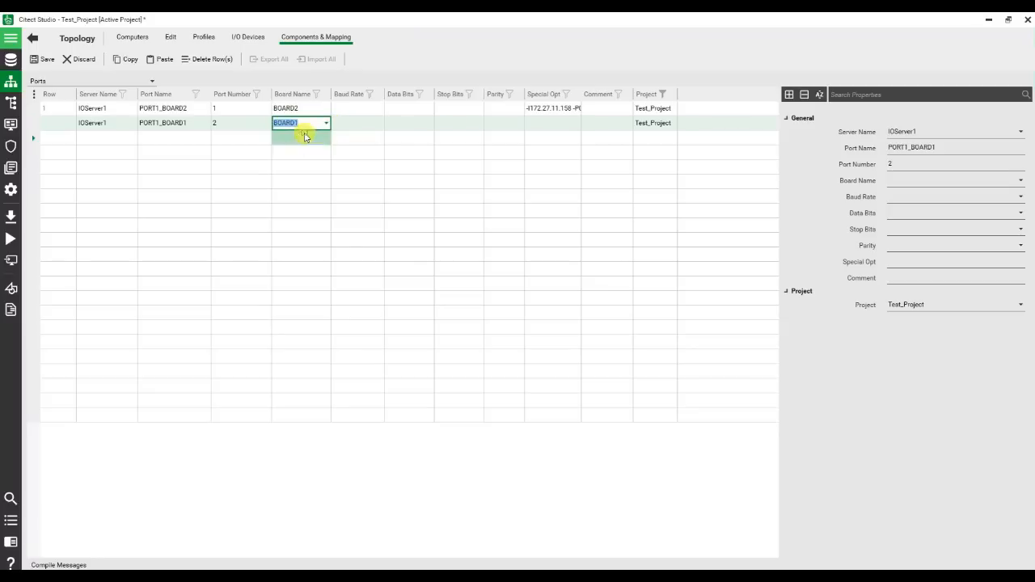
# Step: Set PORT1_BOARD1's baud rate to 9600 and its data bits to 8
pyautogui.click(351, 127)
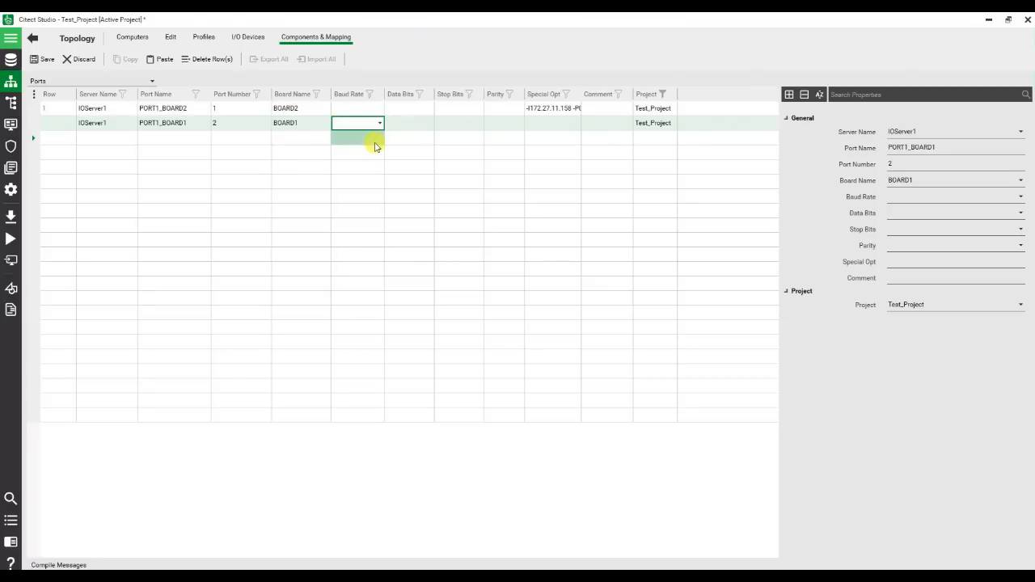
pyautogui.click(374, 145)
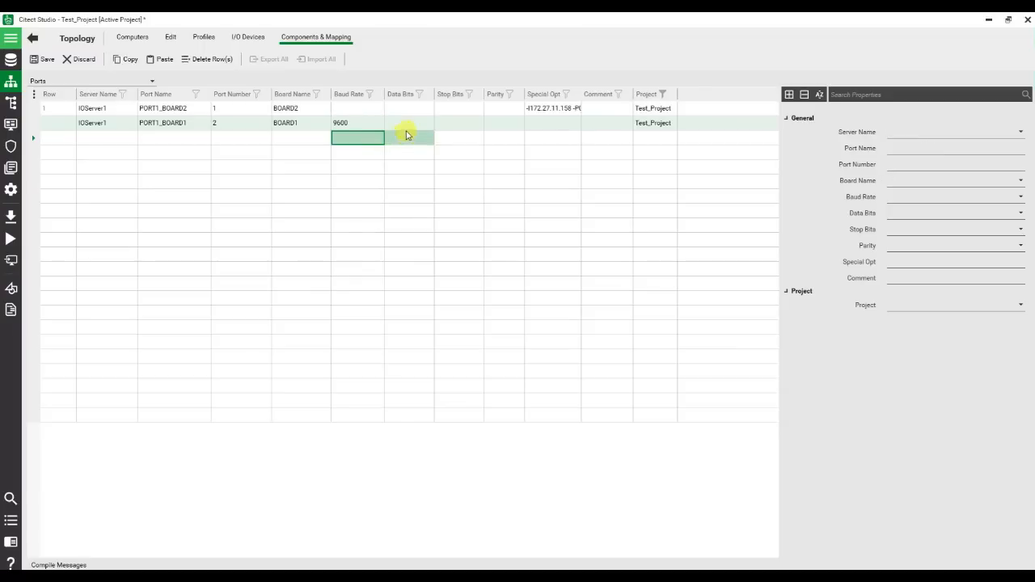
pyautogui.click(409, 131)
pyautogui.write('8')
pyautogui.press('Return')
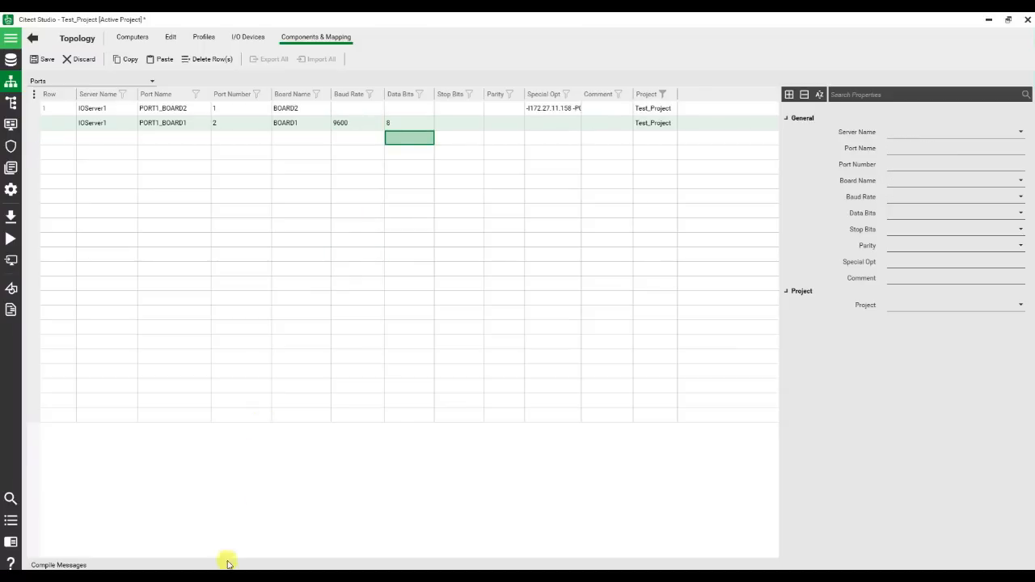
# Step: Following the controller's settings note, set PORT1_BOARD1's stop bits to 1 and parity to NONE, and save the record
pyautogui.hotkey('alt', 'Tab')
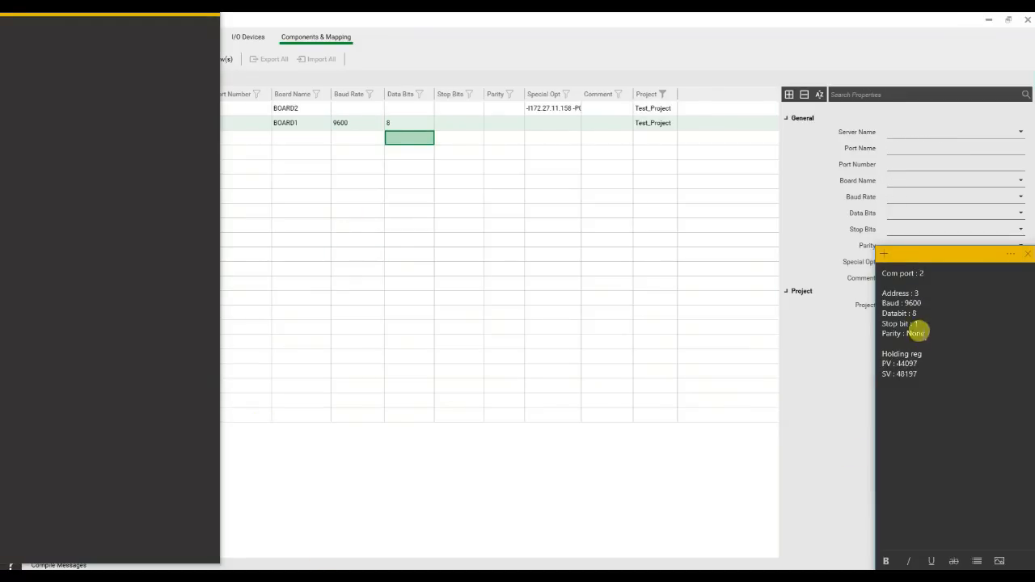
pyautogui.click(448, 125)
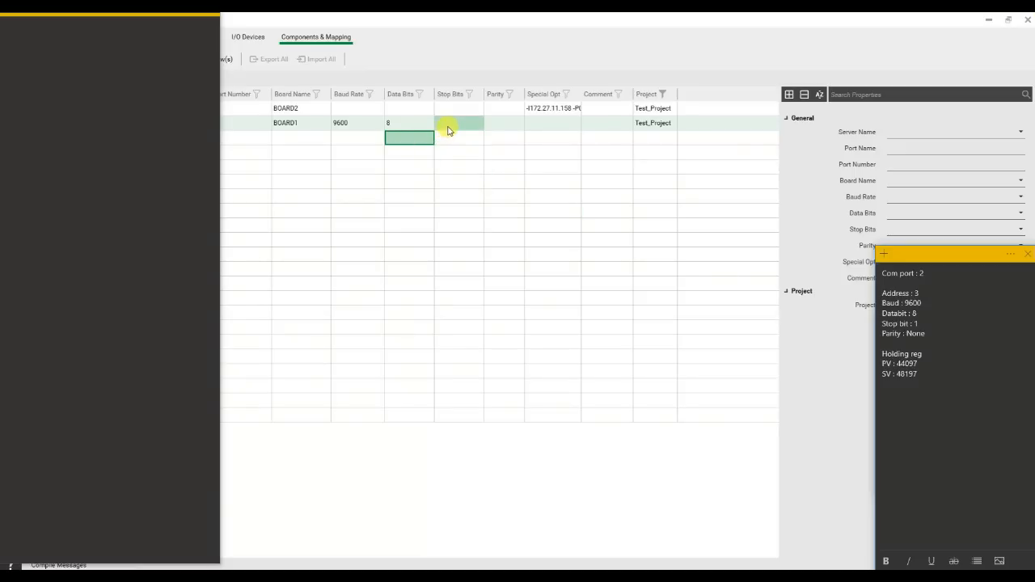
pyautogui.write('1')
pyautogui.click(517, 123)
pyautogui.click(519, 123)
pyautogui.click(511, 145)
pyautogui.click(513, 153)
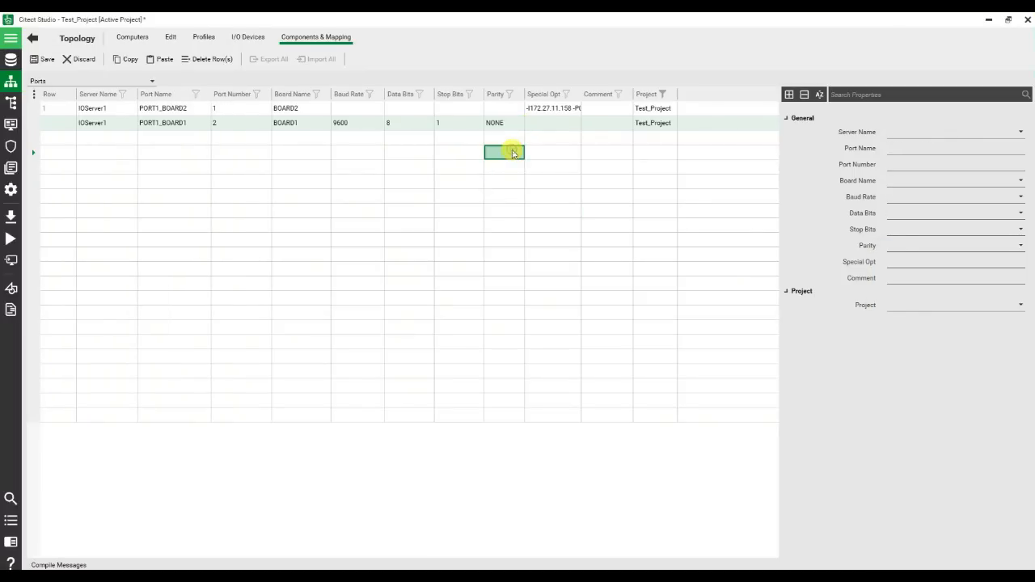
pyautogui.hotkey('ctrl', 's')
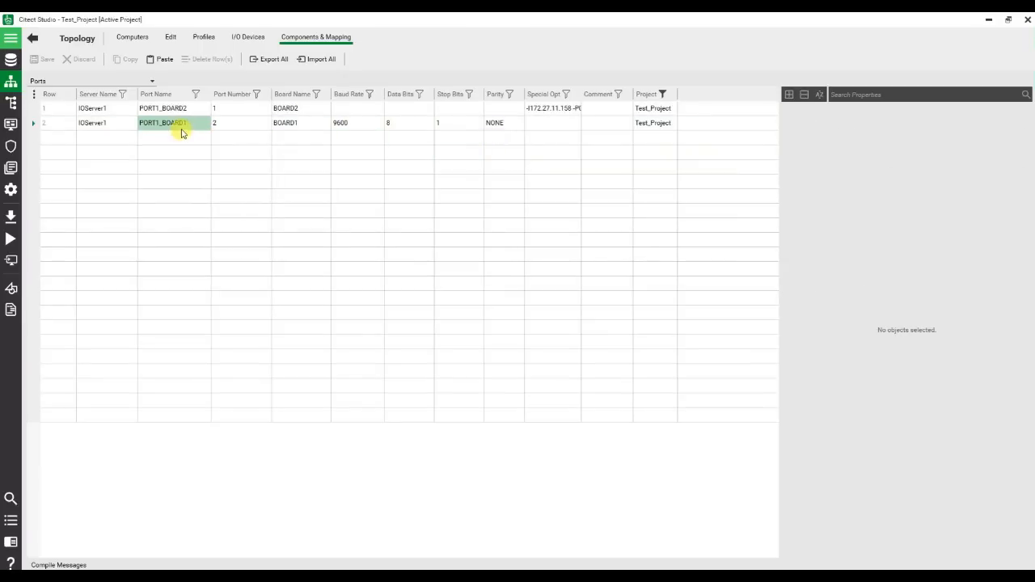
# Step: Add a new I/O device record on server IOServer1 with the name MB_485
pyautogui.click(245, 44)
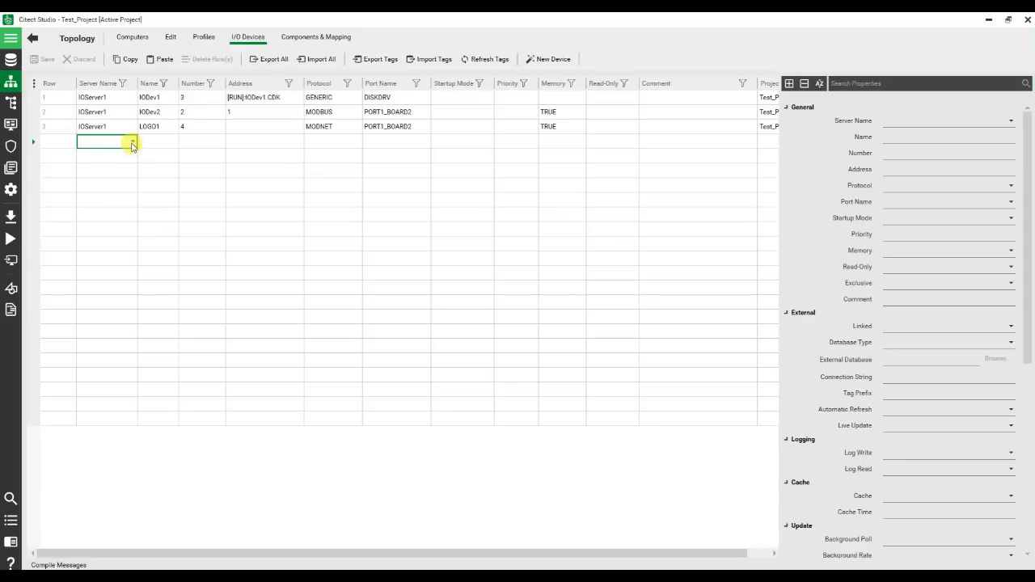
pyautogui.click(133, 144)
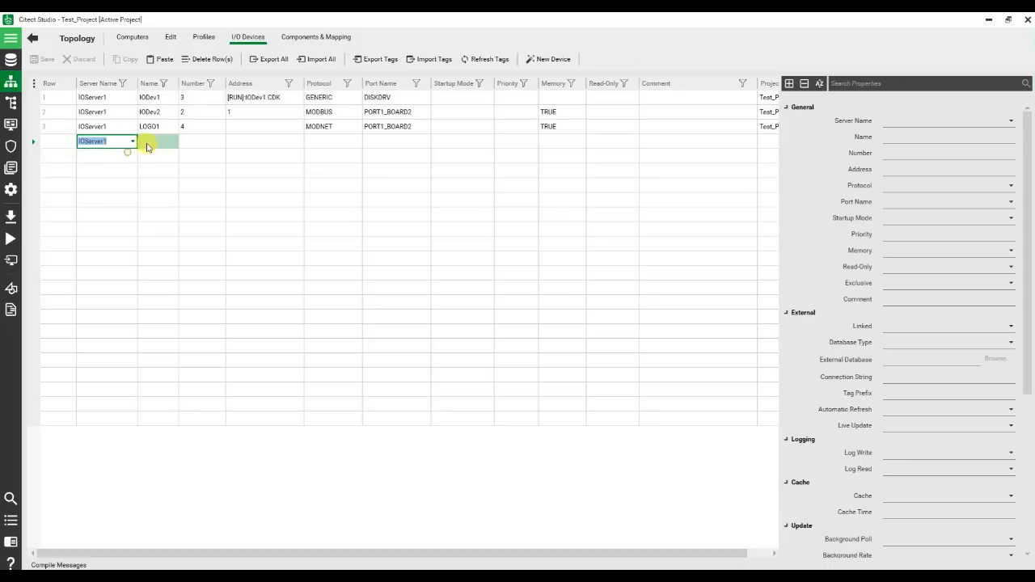
pyautogui.press('Tab')
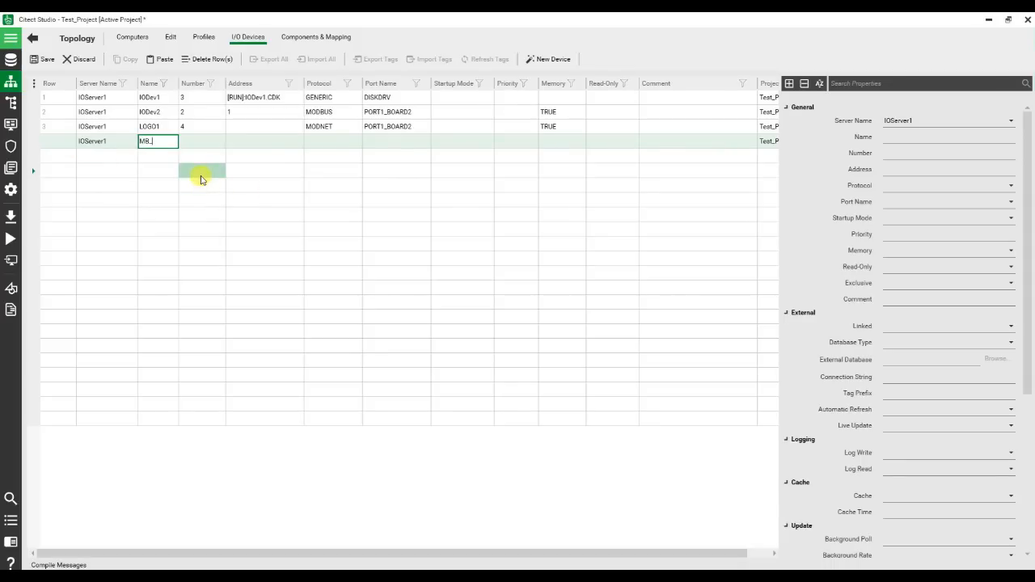
pyautogui.write('MB_485')
pyautogui.press('Return')
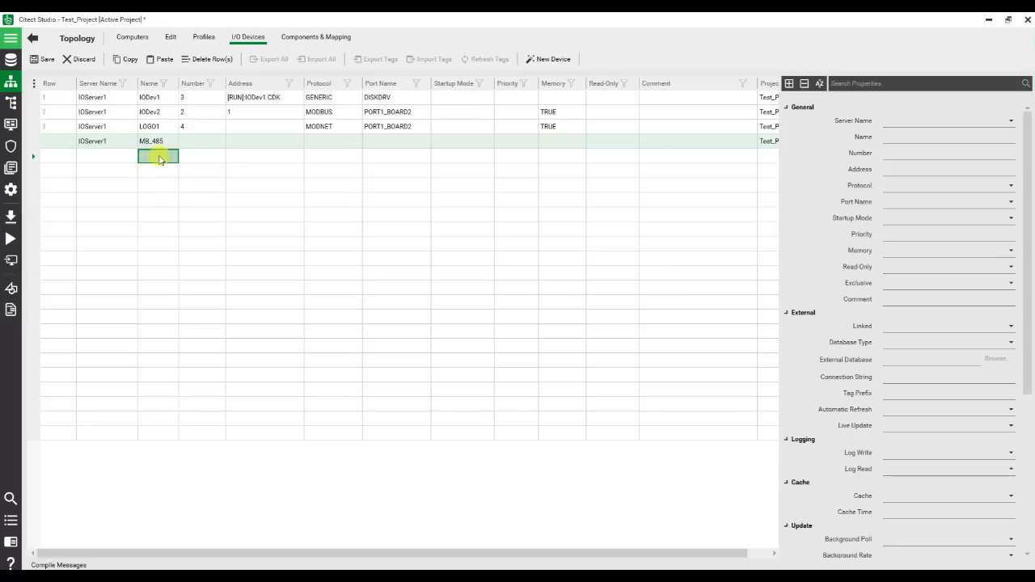
# Step: Set the MB_485 device's number to 1 and its address to 3
pyautogui.click(212, 142)
pyautogui.write('1')
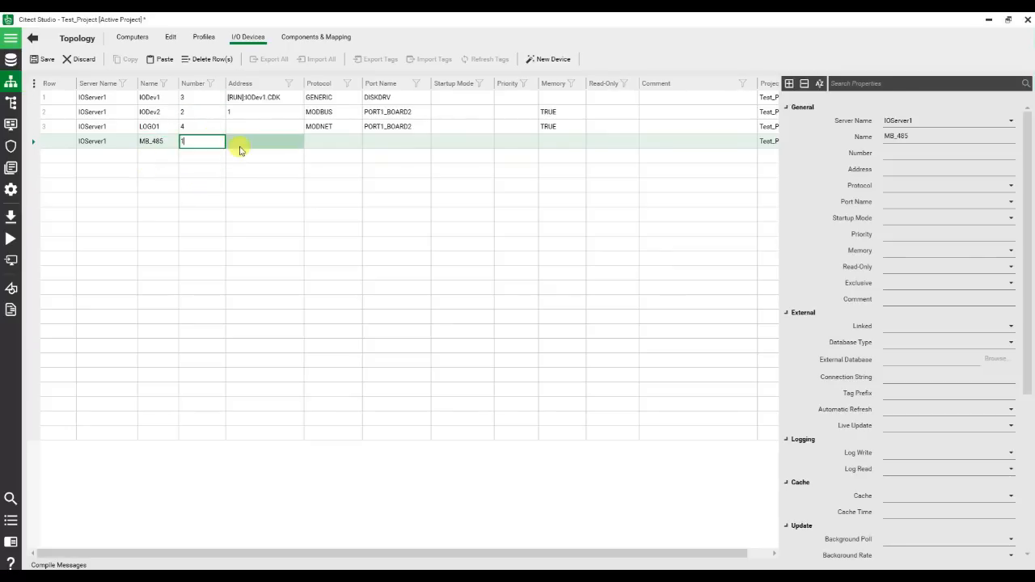
pyautogui.click(245, 143)
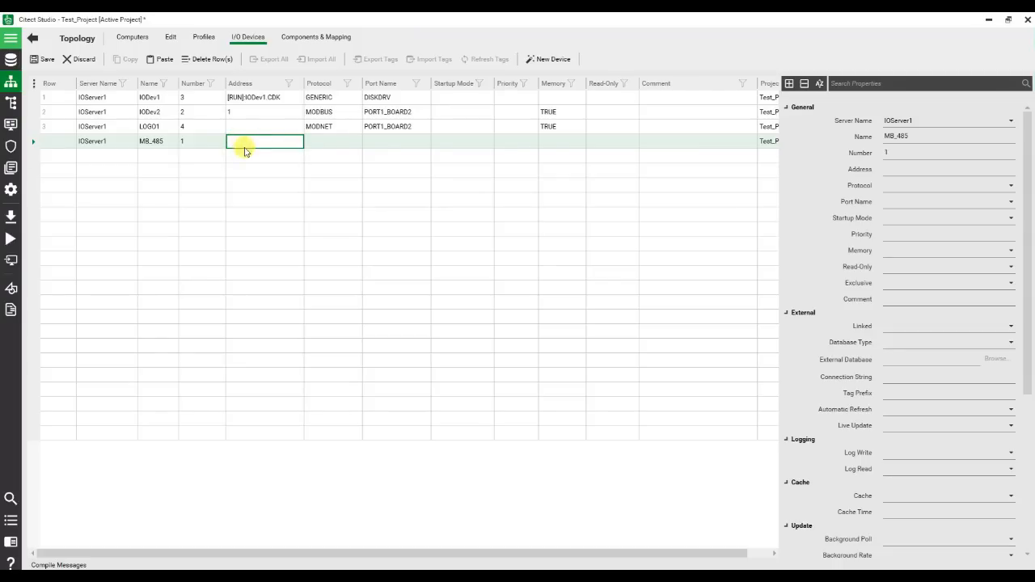
pyautogui.write('3')
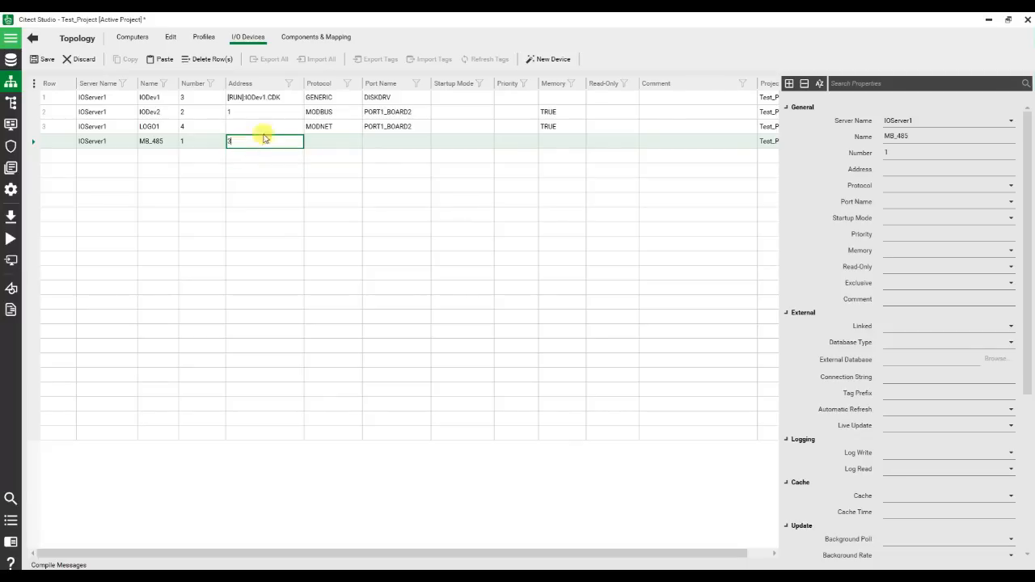
# Step: Set the MB_485 device's protocol to MODBUS and its port name to PORT1_BOARD1
pyautogui.click(343, 142)
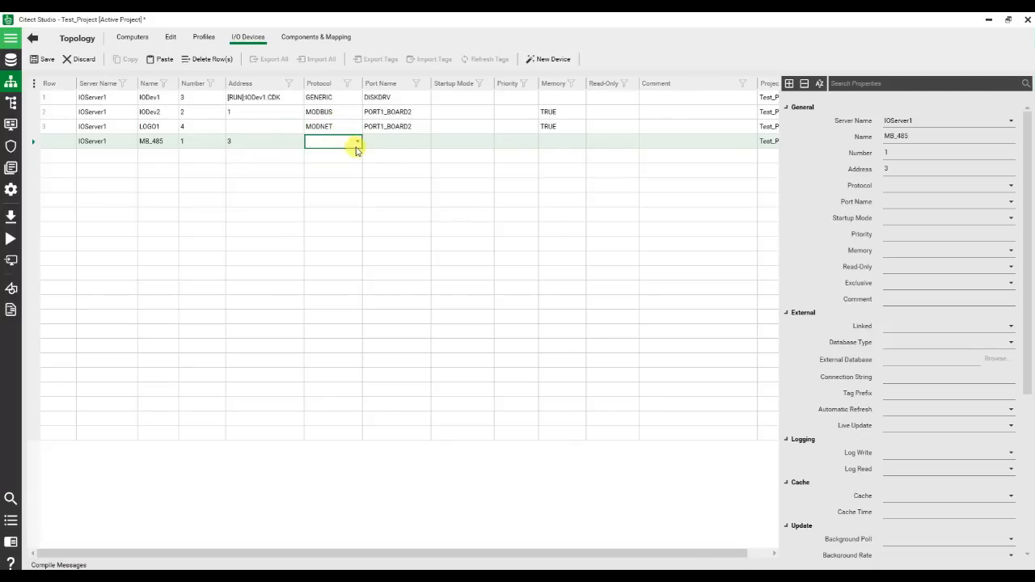
pyautogui.click(356, 143)
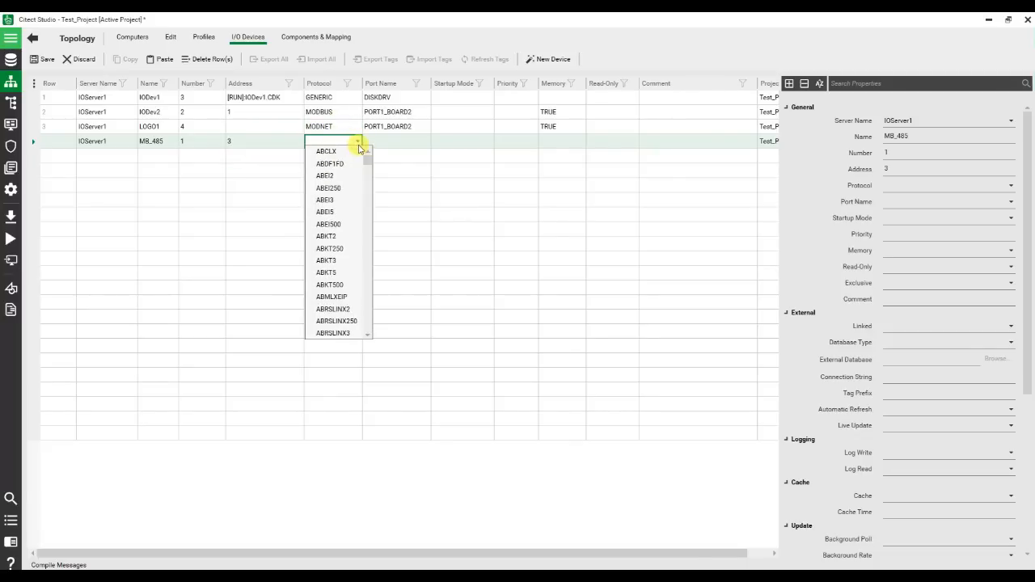
pyautogui.write('MODBUS')
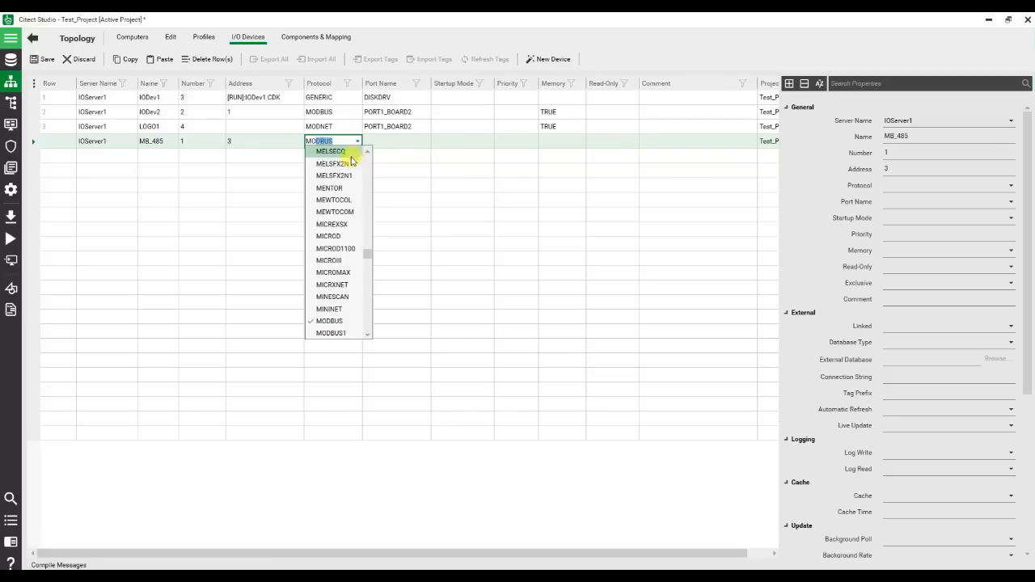
pyautogui.click(336, 143)
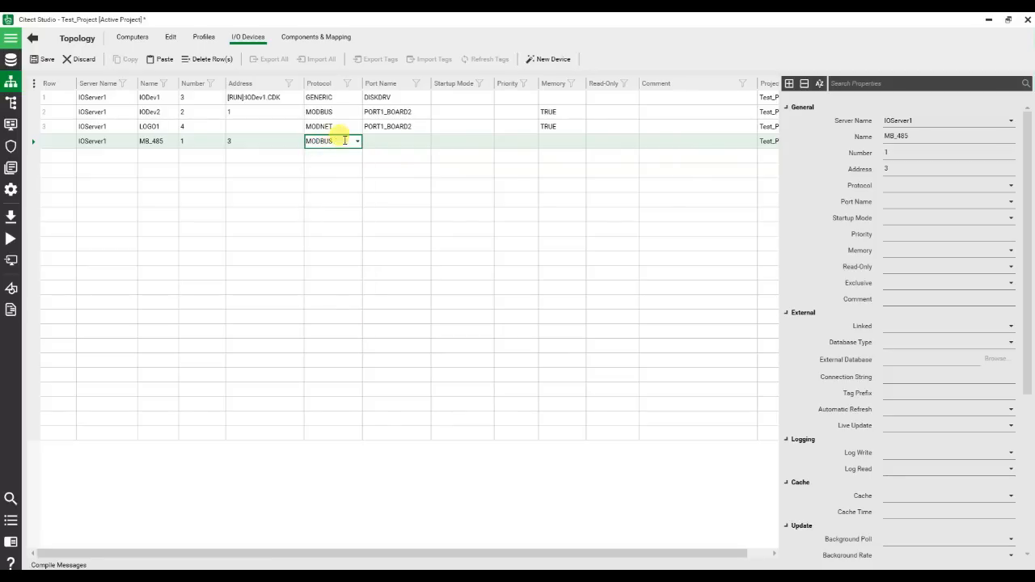
pyautogui.click(387, 143)
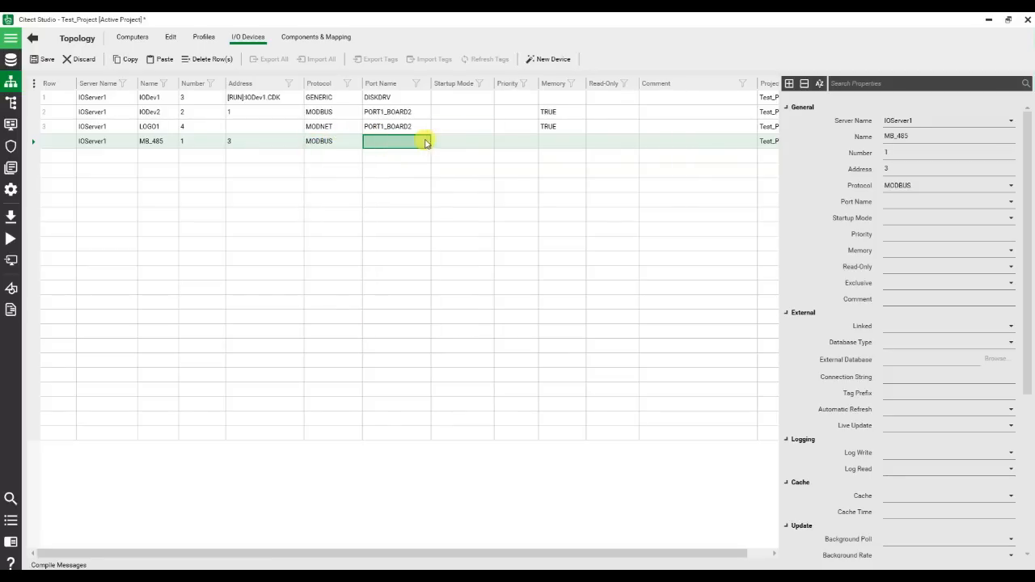
pyautogui.click(422, 143)
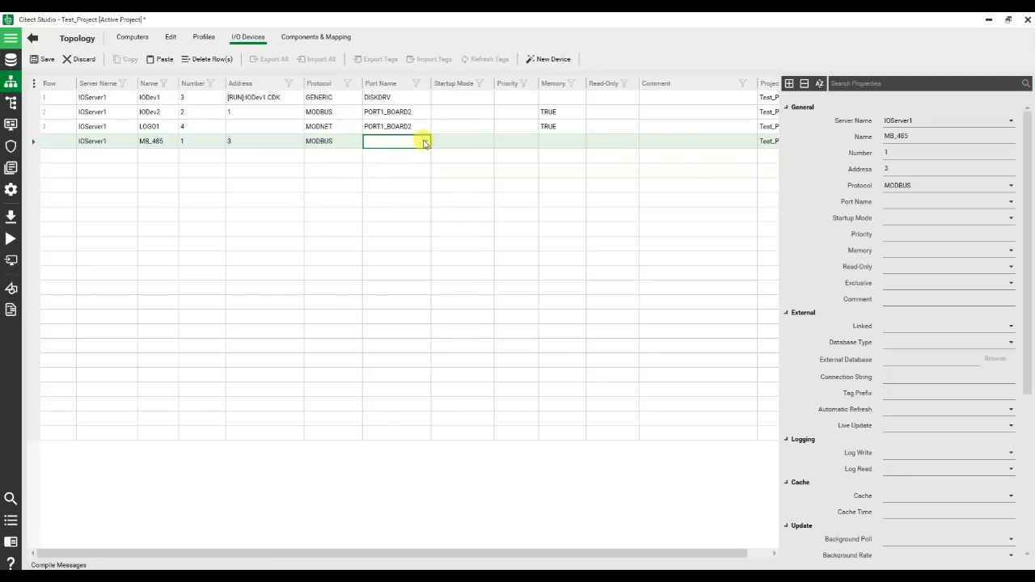
pyautogui.click(425, 142)
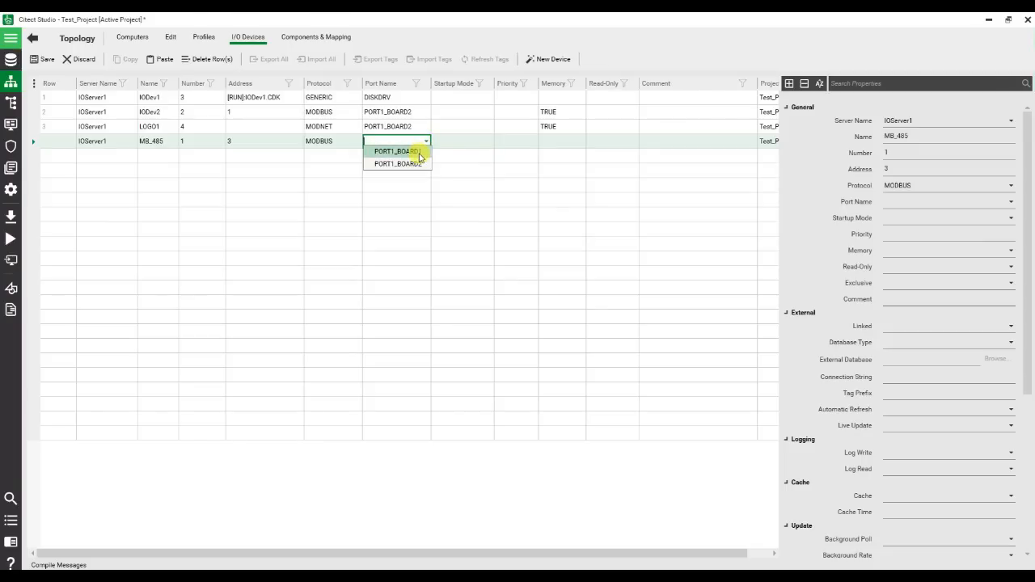
pyautogui.click(420, 152)
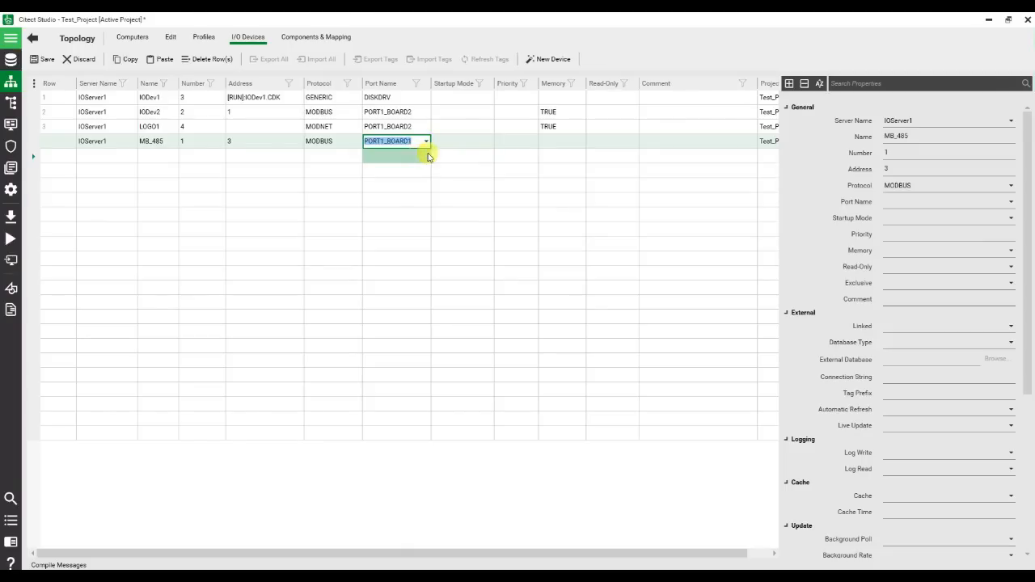
# Step: Save the MB_485 device record and compile the project
pyautogui.click(473, 142)
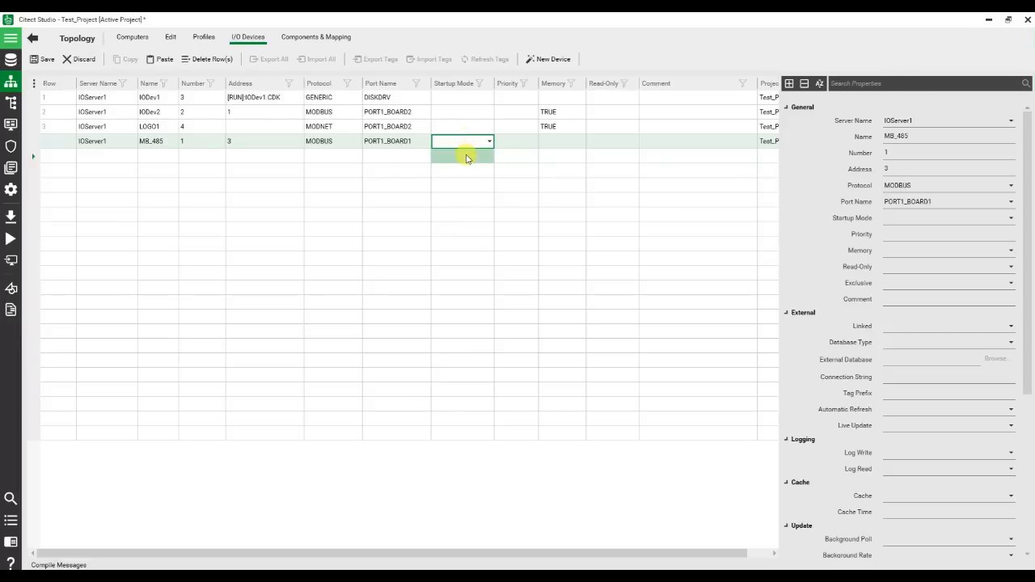
pyautogui.click(439, 146)
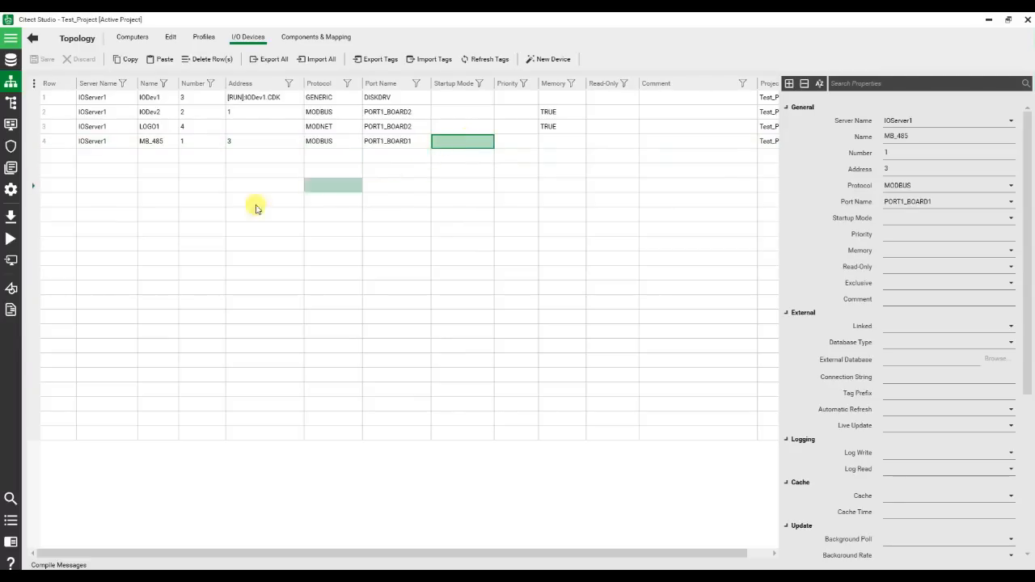
pyautogui.click(11, 217)
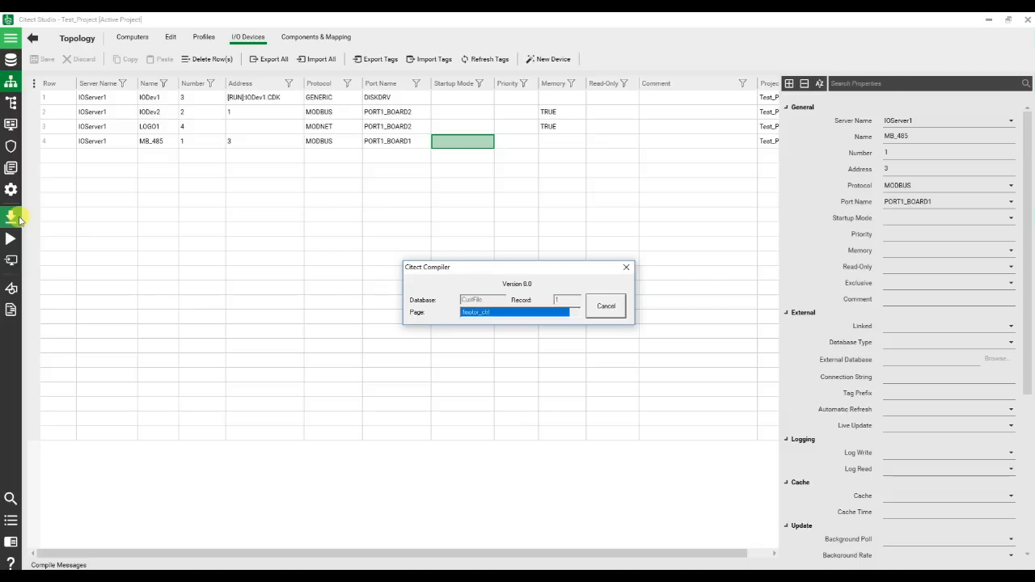
# Step: Show the system model's variable tags and add a new tag named MB_PV below the last record
pyautogui.click(11, 104)
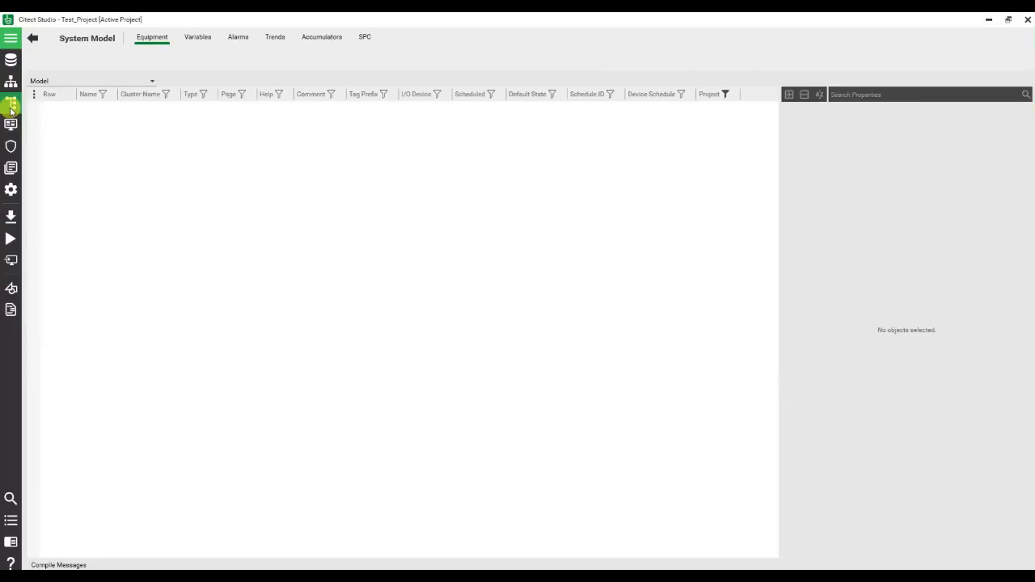
pyautogui.click(191, 41)
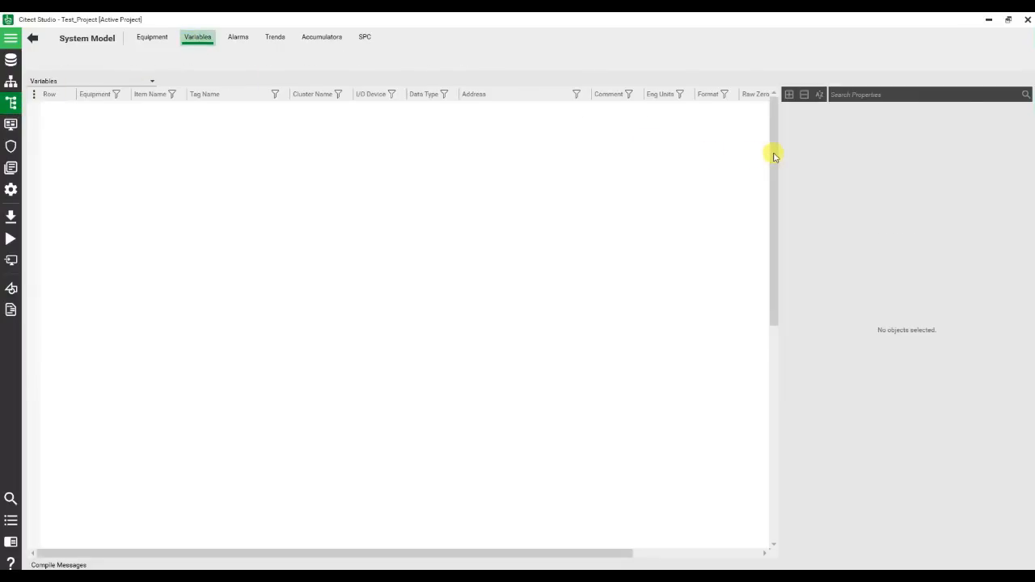
pyautogui.moveTo(773, 155); pyautogui.dragTo(778, 334)
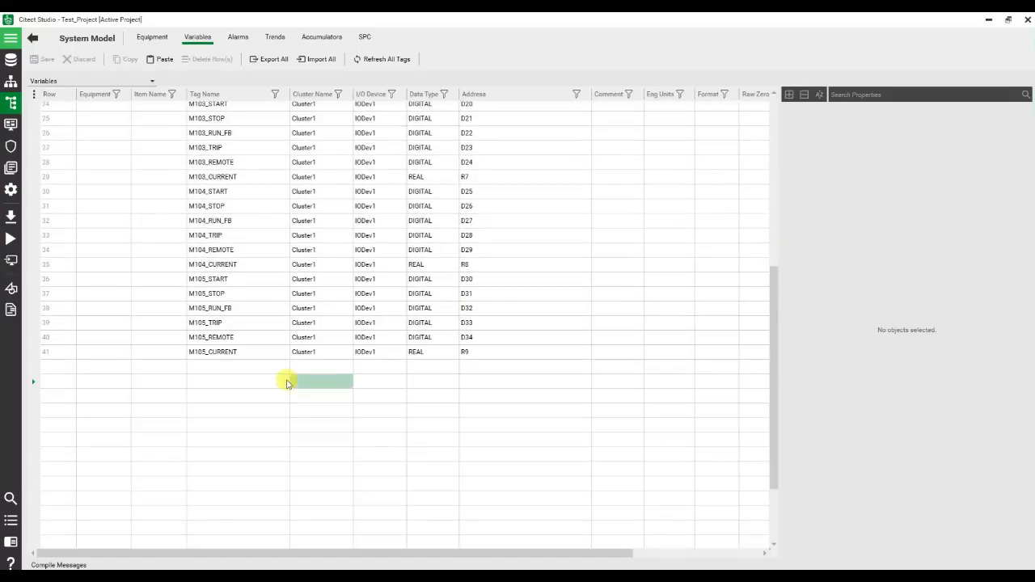
pyautogui.click(269, 374)
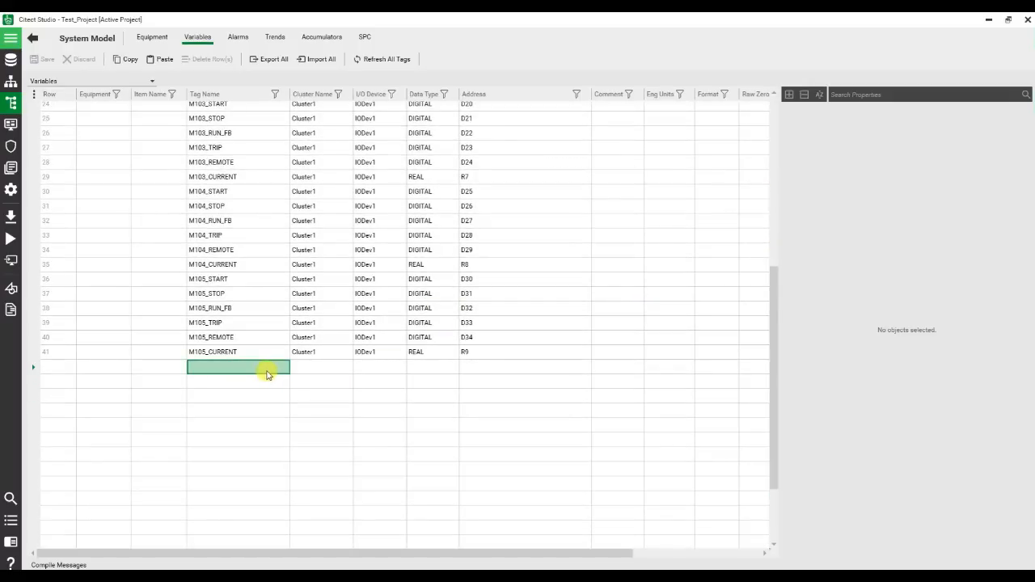
pyautogui.write('MB_')
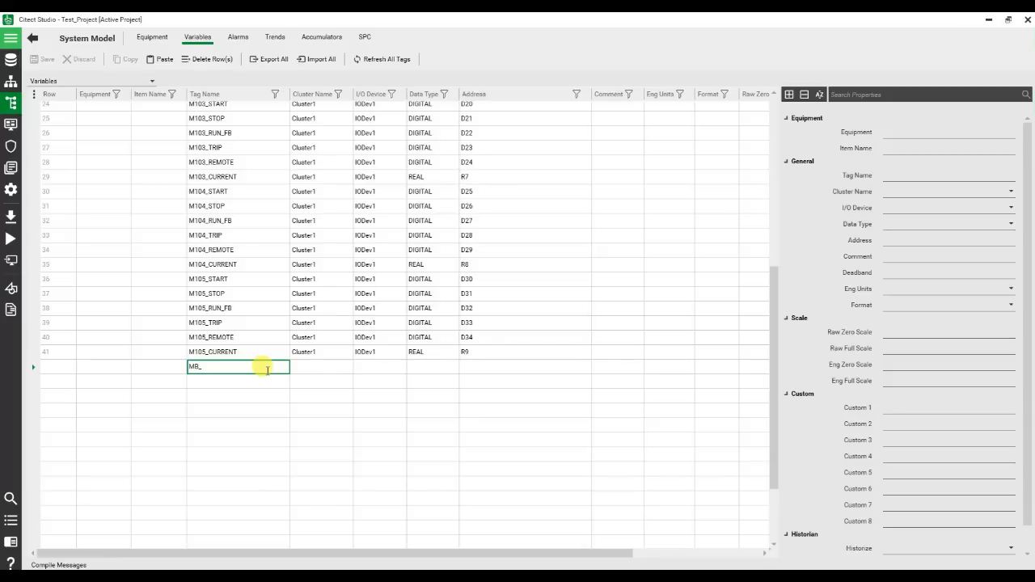
pyautogui.write('PV')
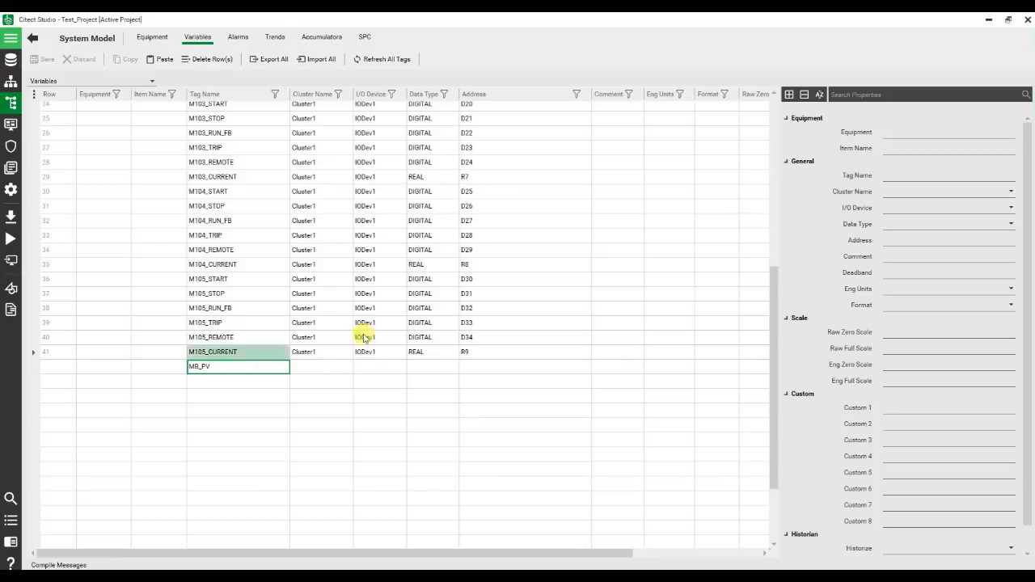
# Step: Set the MB_PV tag's cluster to Cluster1, I/O device to MB_485 and data type to INT
pyautogui.click(348, 370)
pyautogui.click(347, 369)
pyautogui.click(340, 376)
pyautogui.click(396, 370)
pyautogui.click(402, 368)
pyautogui.click(393, 414)
pyautogui.click(431, 367)
pyautogui.write('I')
pyautogui.press('Return')
# Step: Set the MB_PV tag's address to 44097, the PV holding register listed in the sticky note
pyautogui.click(475, 346)
pyautogui.click(168, 576)
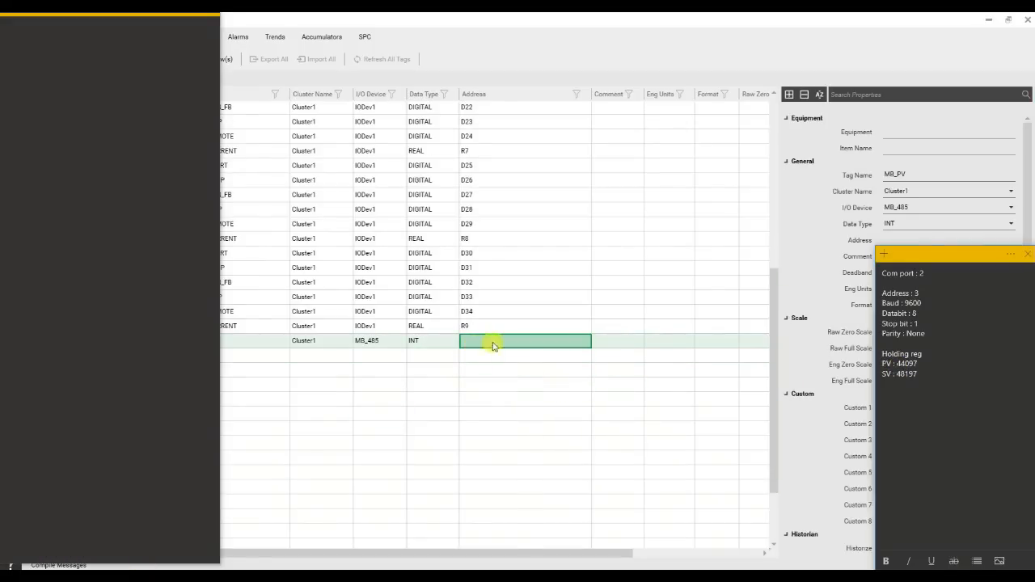
pyautogui.click(494, 346)
pyautogui.write('44097')
# Step: Add a tag named MB_SV in the row below MB_PV and assign it to Cluster1
pyautogui.click(262, 383)
pyautogui.click(260, 356)
pyautogui.write('M')
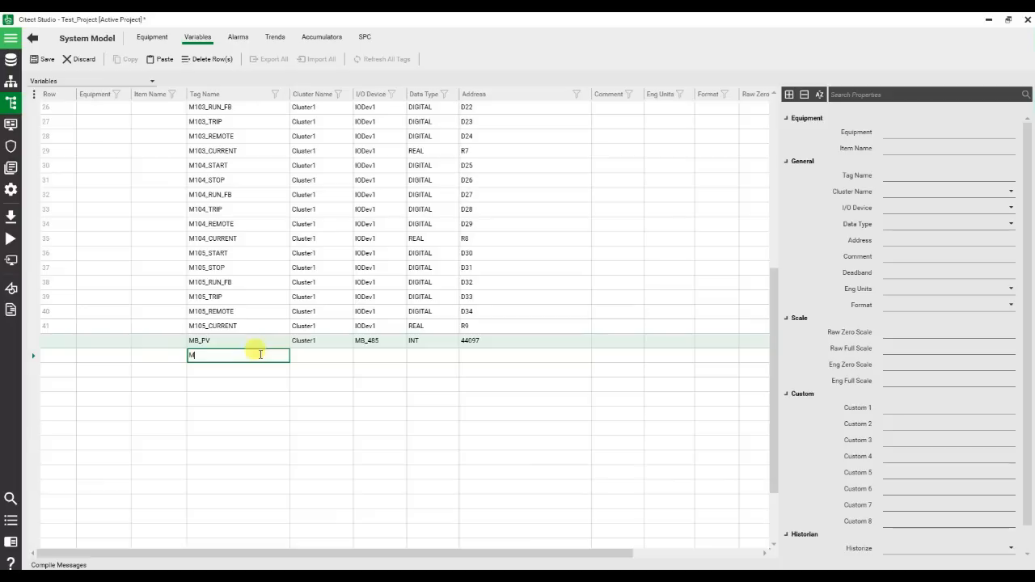
pyautogui.write('B_SV')
pyautogui.click(328, 355)
pyautogui.click(349, 358)
pyautogui.click(338, 369)
# Step: Set the MB_SV tag's I/O device to MB_485 and its data type to INT
pyautogui.click(397, 355)
pyautogui.click(402, 355)
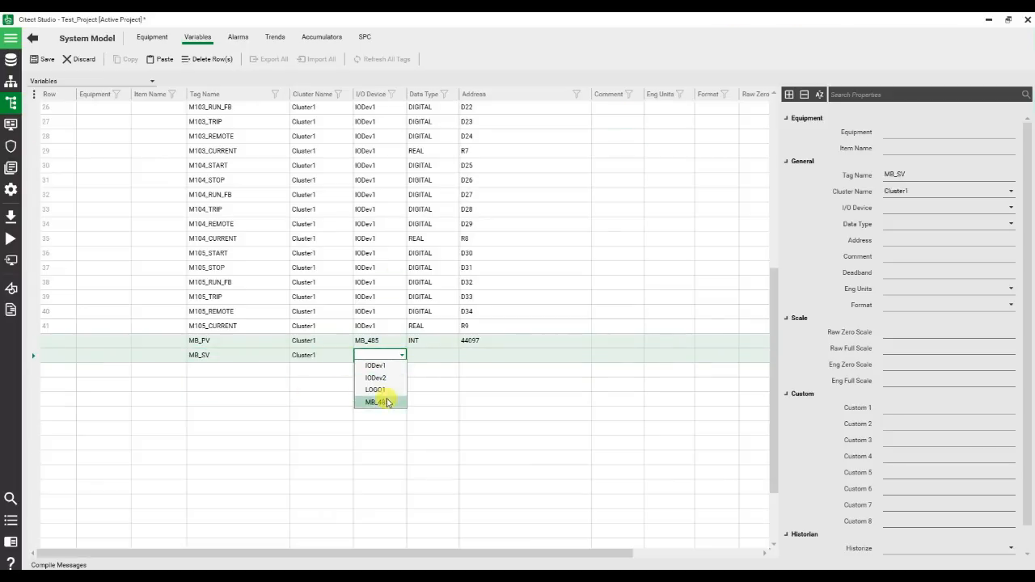
pyautogui.click(388, 402)
pyautogui.click(432, 363)
pyautogui.click(434, 363)
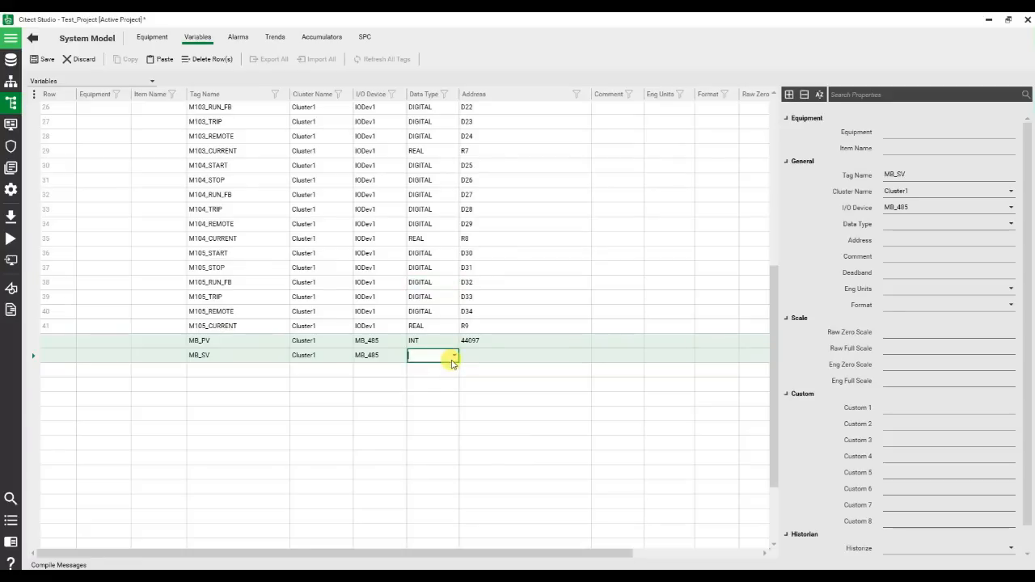
pyautogui.click(454, 358)
pyautogui.click(429, 402)
# Step: Set the MB_SV tag's address to 48197, the SV register in the sticky note, and save the variable tags
pyautogui.click(476, 360)
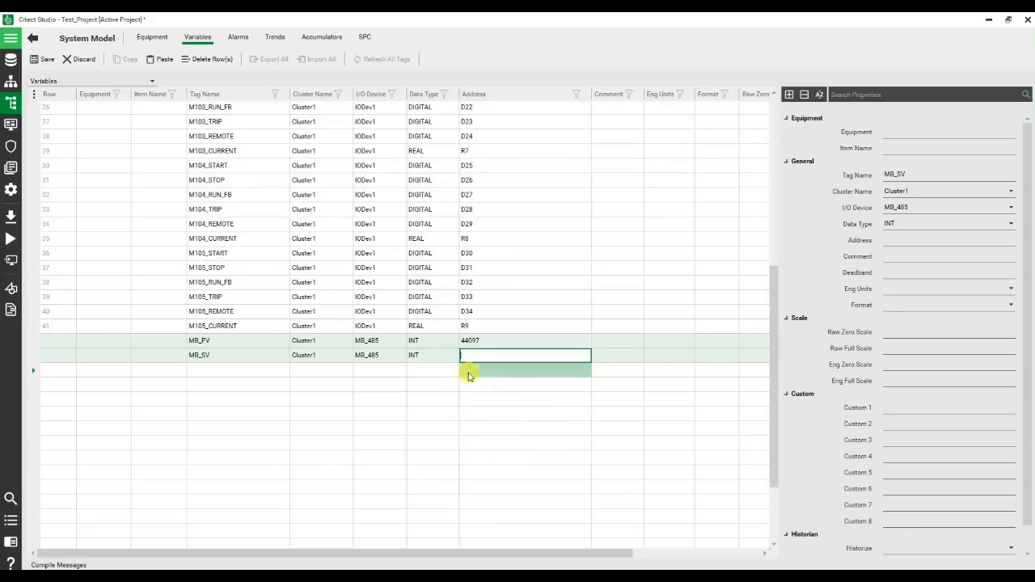
pyautogui.hotkey('alt', 'Tab')
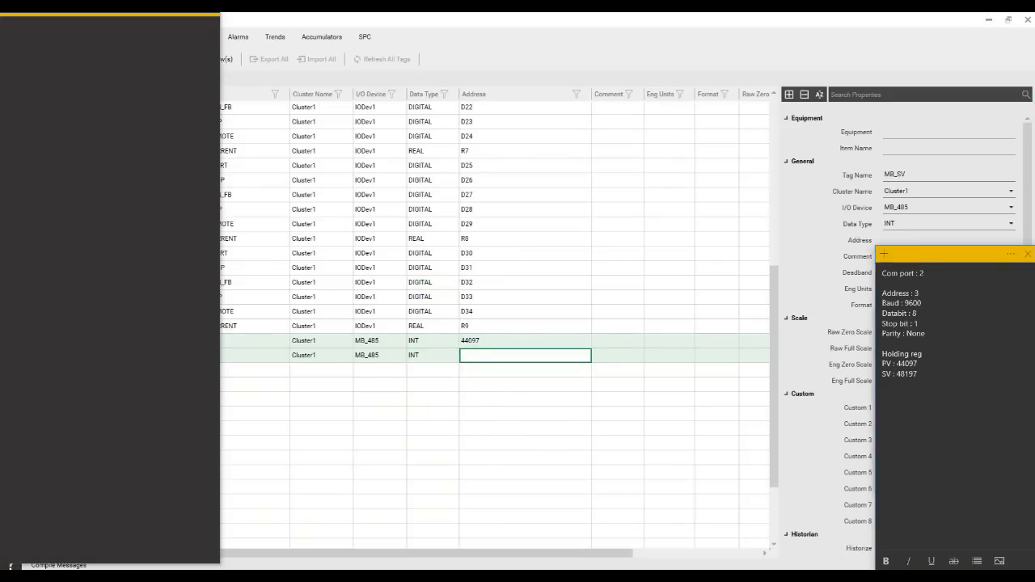
pyautogui.click(522, 356)
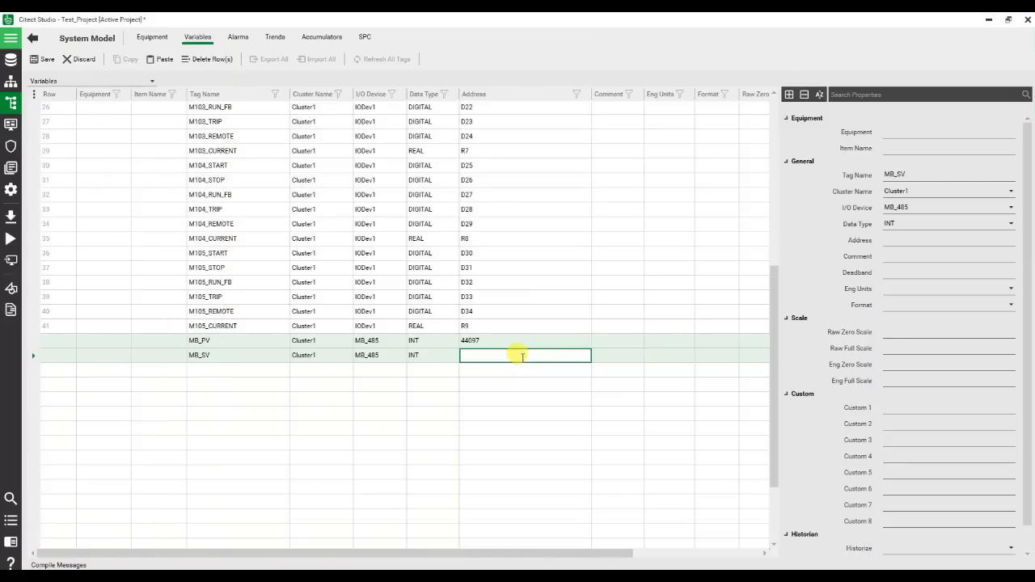
pyautogui.write('48197')
pyautogui.press('Return')
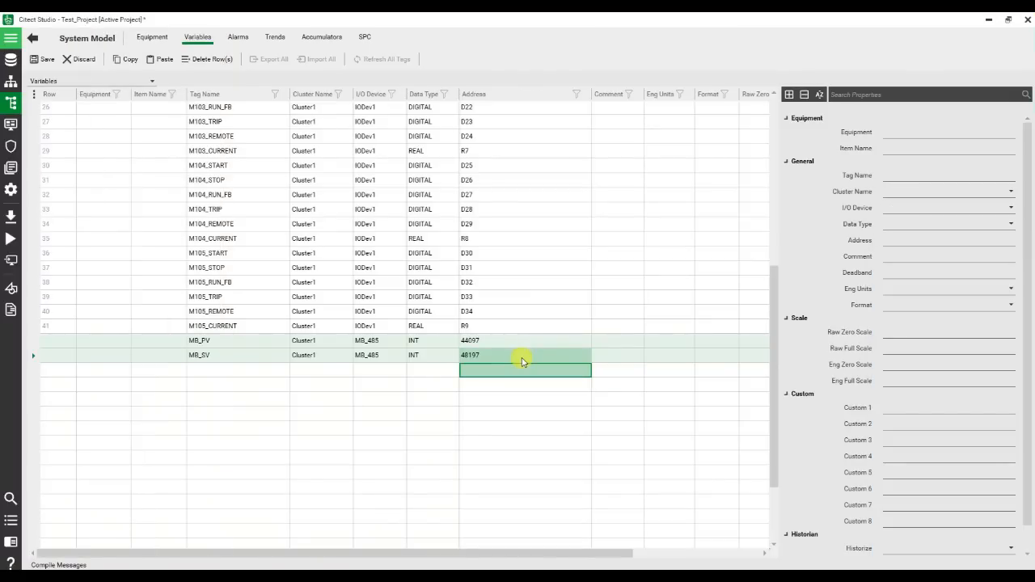
pyautogui.hotkey('ctrl', 's')
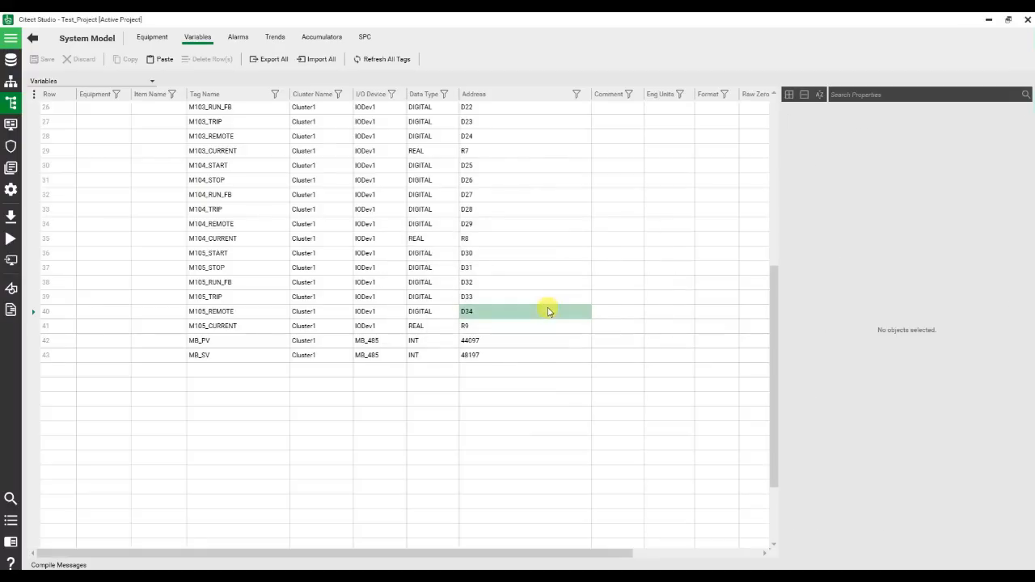
# Step: Switch to Citect Graphics Builder and create a page from the normal template in tab_style_1 at HD1080 resolution
pyautogui.hotkey('alt', 'Tab')
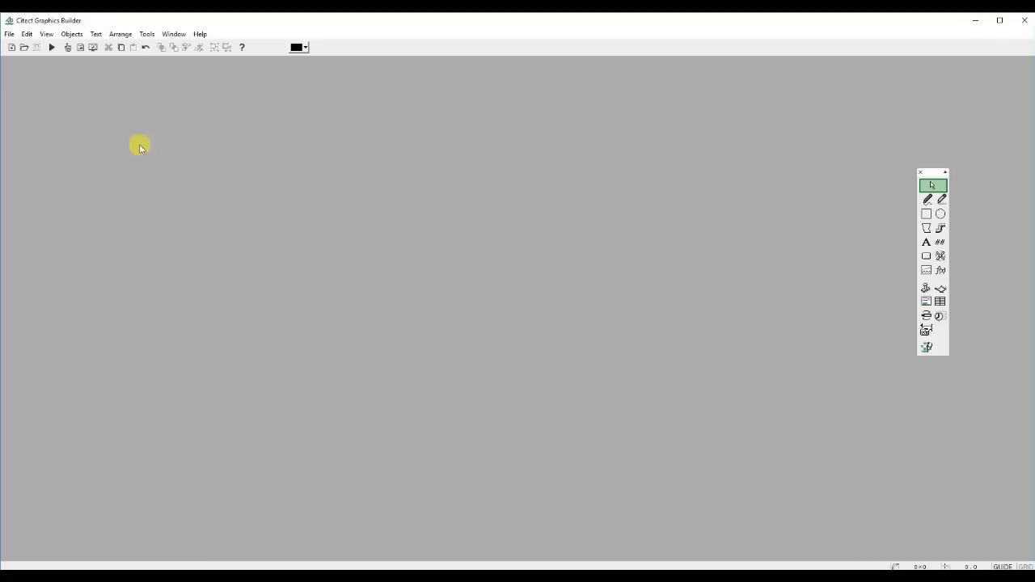
pyautogui.click(10, 34)
pyautogui.click(25, 47)
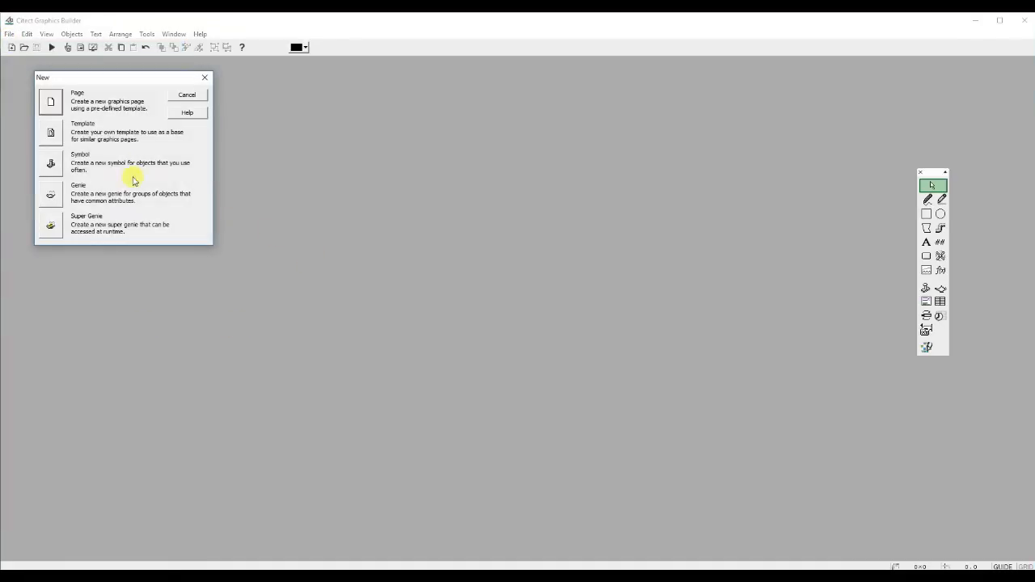
pyautogui.click(58, 106)
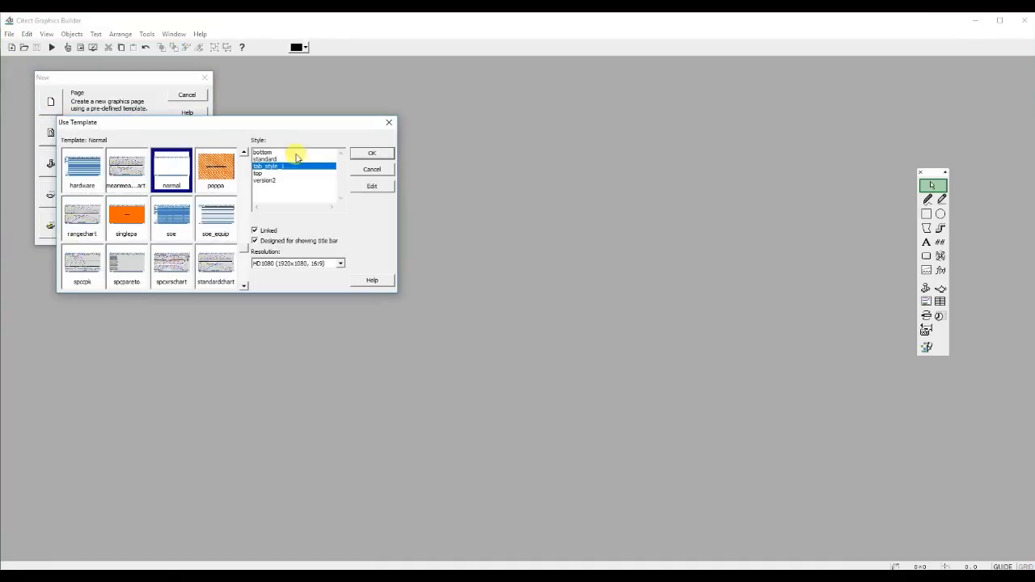
pyautogui.click(370, 152)
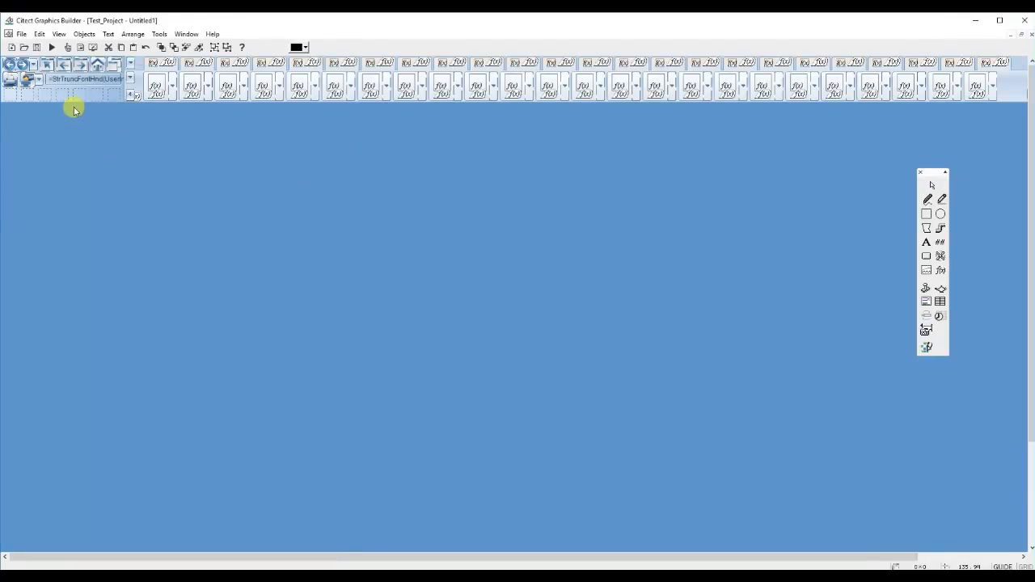
# Step: Save the new graphics page as page4 in test_project
pyautogui.hotkey('ctrl', 's')
pyautogui.write('p')
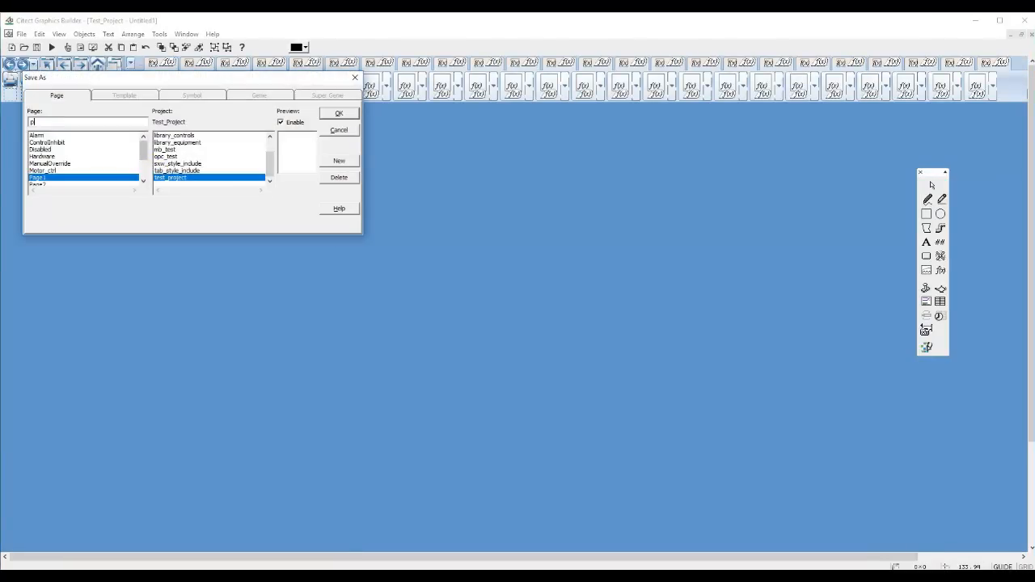
pyautogui.write('age4')
pyautogui.press('Return')
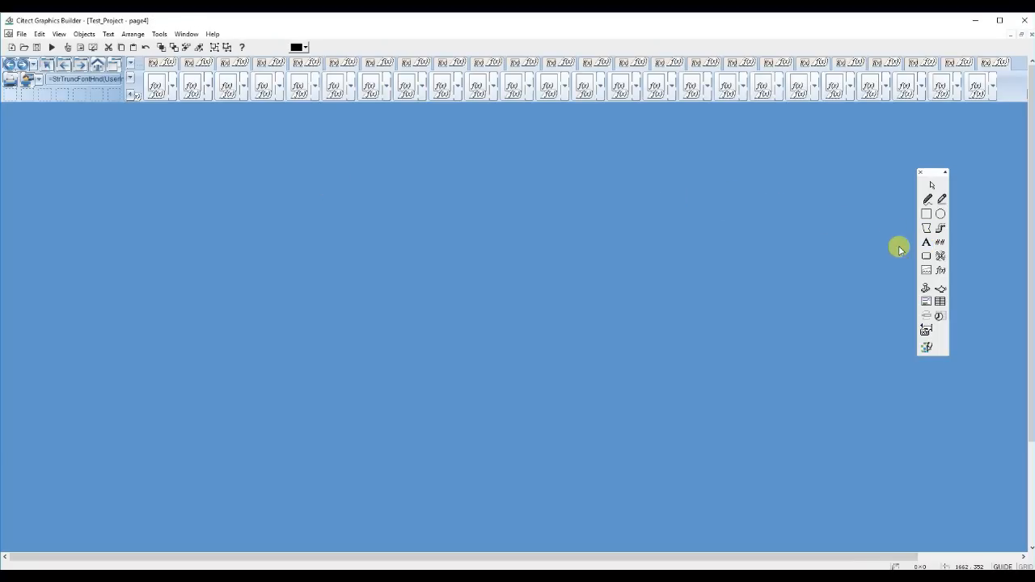
# Step: Place a numeric display near the top of the page, linked to MB_PV, with a larger font size
pyautogui.click(940, 242)
pyautogui.click(349, 189)
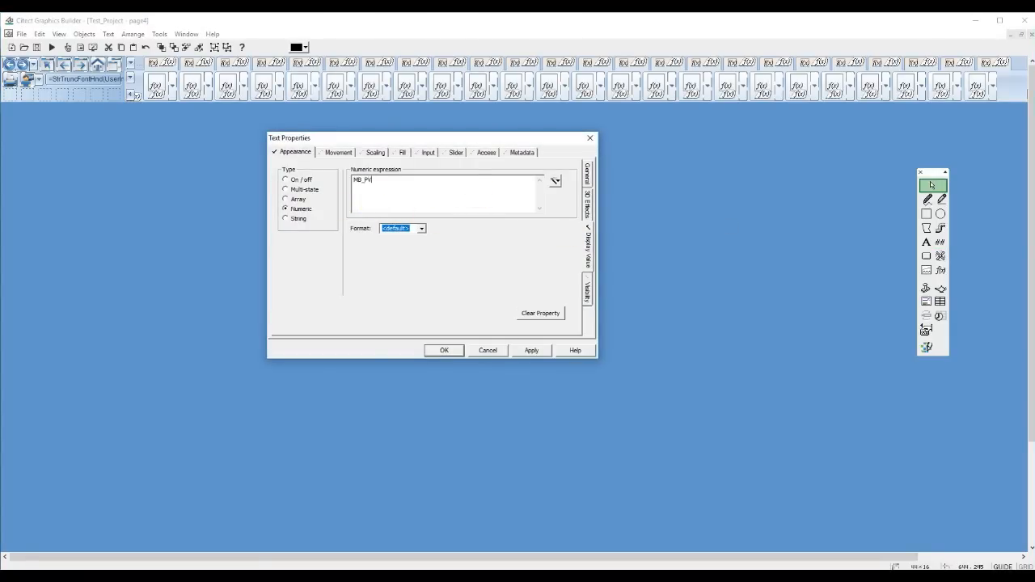
pyautogui.click(588, 173)
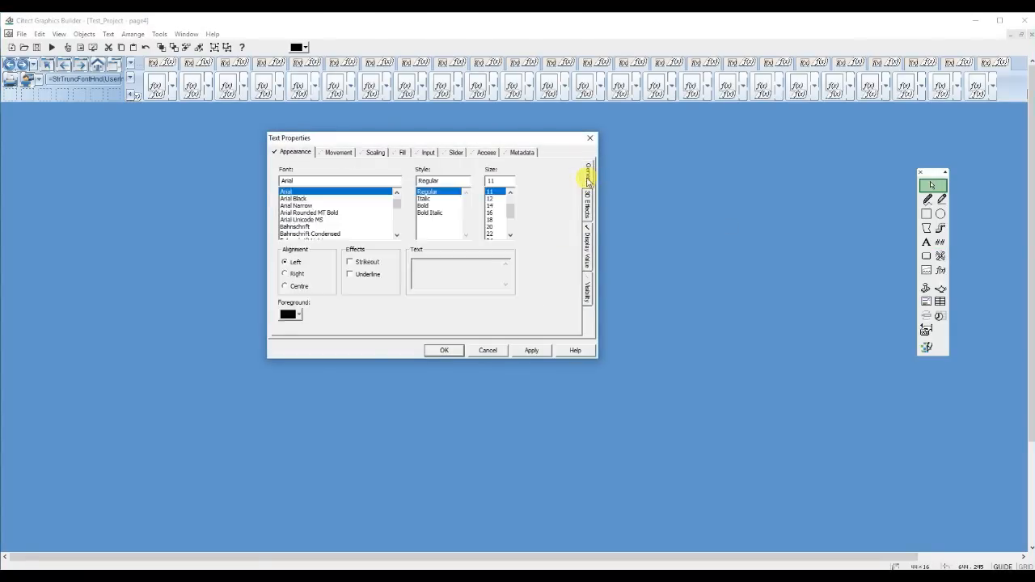
pyautogui.scroll(-2, 517, 234)
pyautogui.click(495, 214)
pyautogui.click(454, 349)
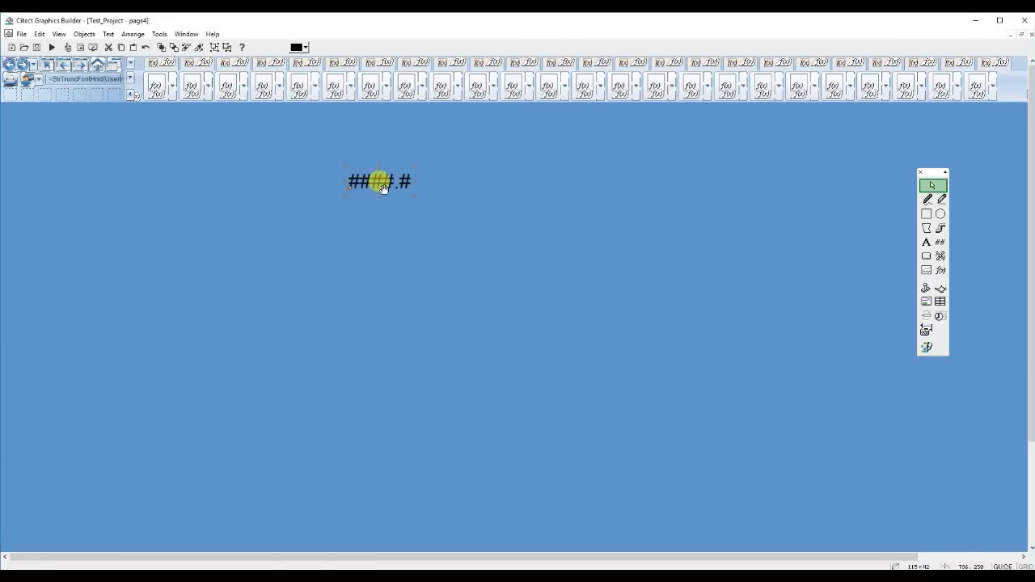
# Step: Add a PV text label to the left of the numeric display and enlarge its font
pyautogui.click(926, 242)
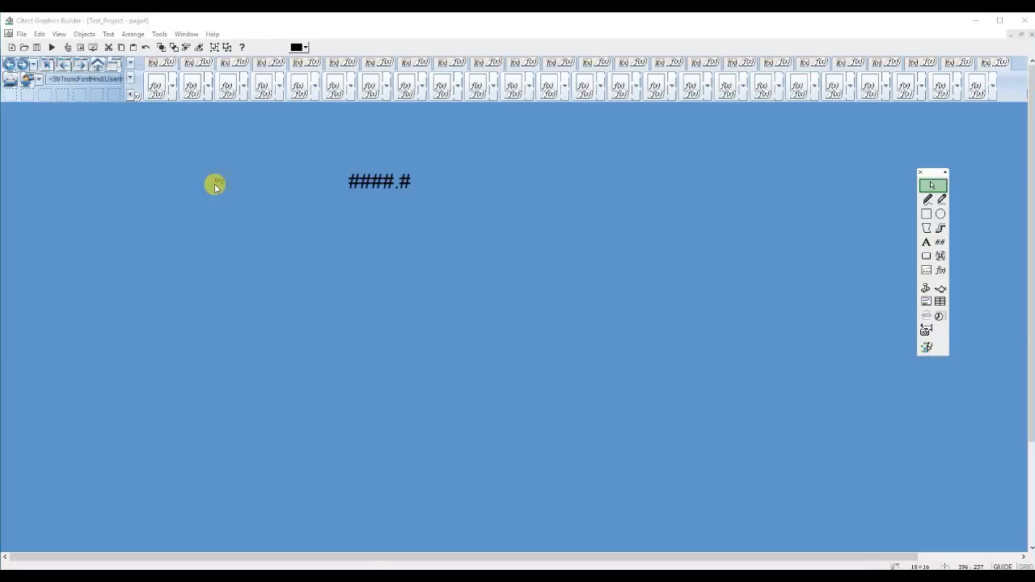
pyautogui.click(215, 187)
pyautogui.click(376, 232)
pyautogui.click(376, 231)
pyautogui.click(364, 232)
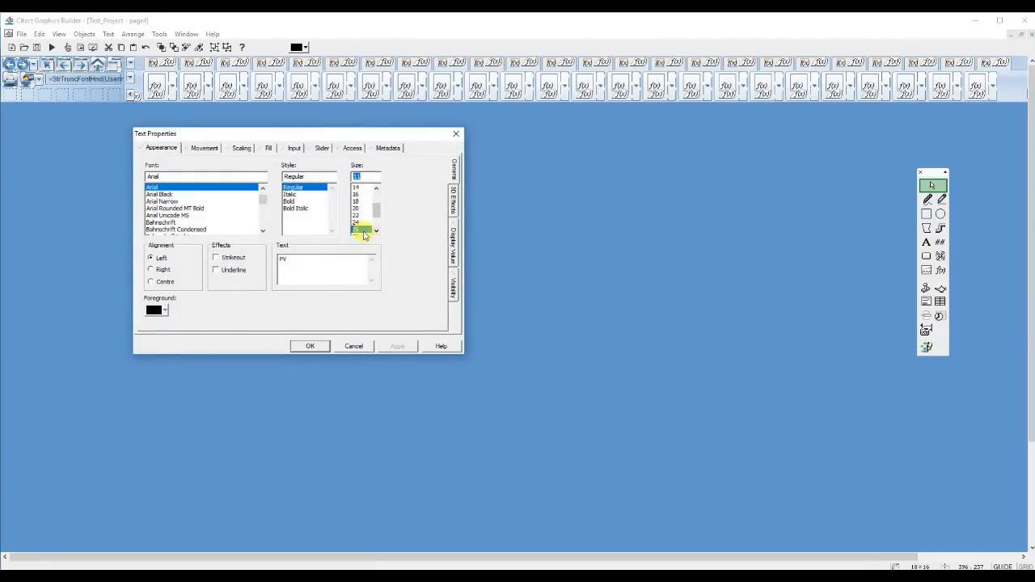
pyautogui.click(310, 346)
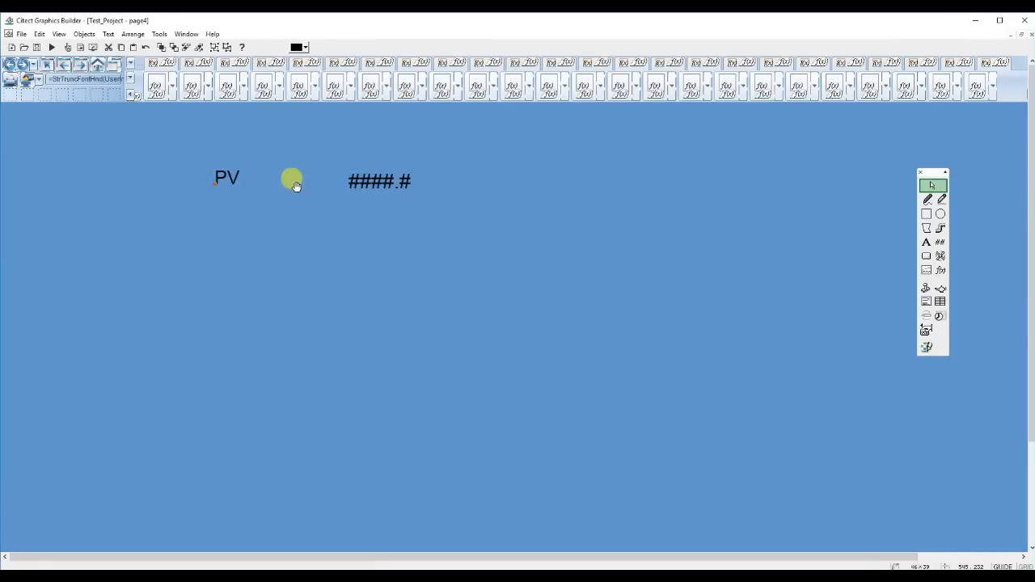
# Step: Move the PV label closer to the numeric display and align both objects vertically by their tops
pyautogui.moveTo(295, 187); pyautogui.dragTo(296, 187)
pyautogui.moveTo(248, 160); pyautogui.dragTo(474, 235)
pyautogui.hotkey('ctrl', 'l')
pyautogui.click(55, 106)
pyautogui.click(51, 165)
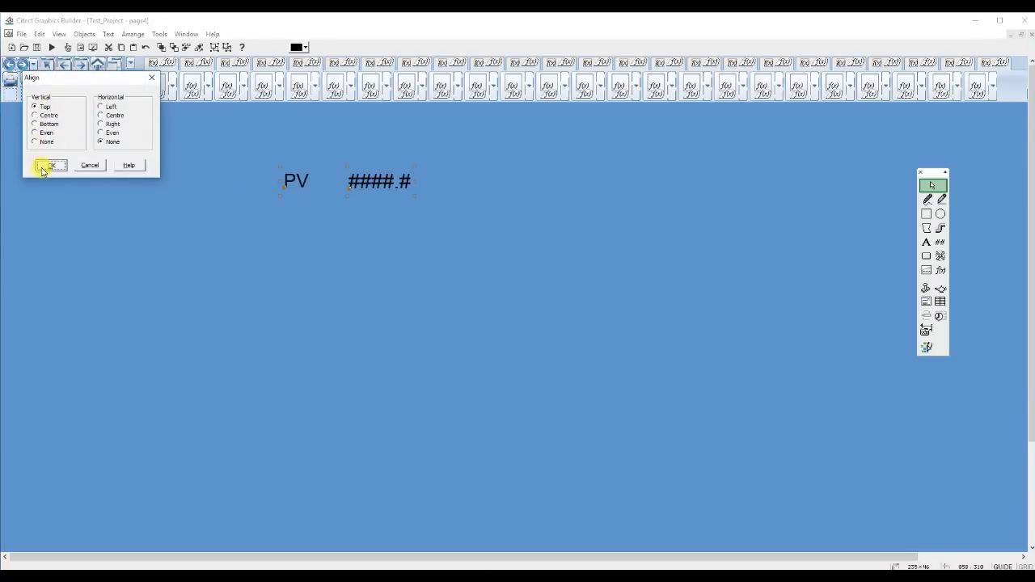
# Step: Duplicate the label and numeric display directly below the originals and change the copied label's text to SV
pyautogui.moveTo(359, 224); pyautogui.dragTo(356, 239)
pyautogui.doubleClick(296, 231)
pyautogui.write('SV')
pyautogui.click(396, 396)
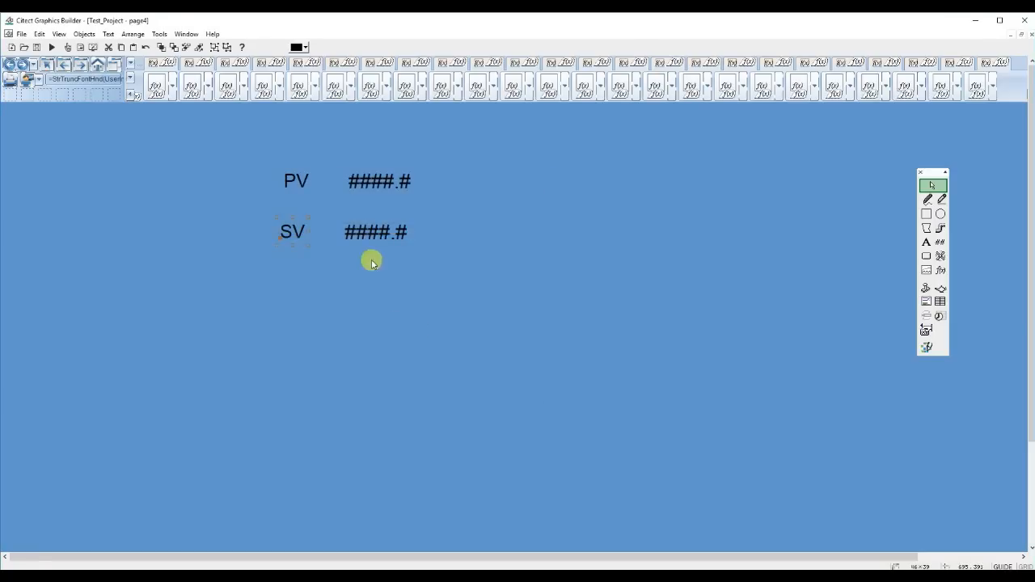
# Step: Change the copied display's numeric expression to MB_SV
pyautogui.doubleClick(363, 231)
pyautogui.click(604, 288)
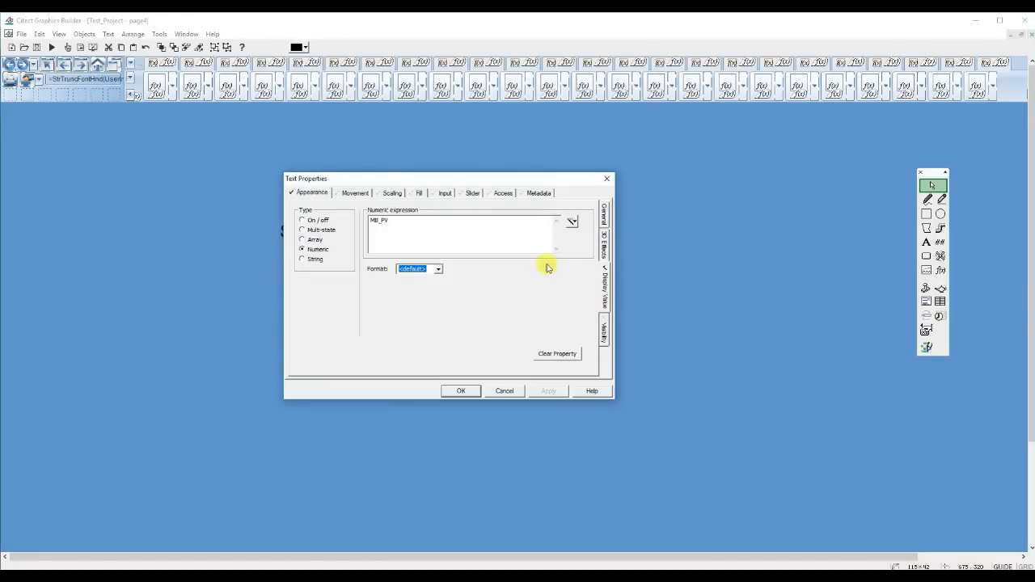
pyautogui.write('SV')
pyautogui.click(467, 389)
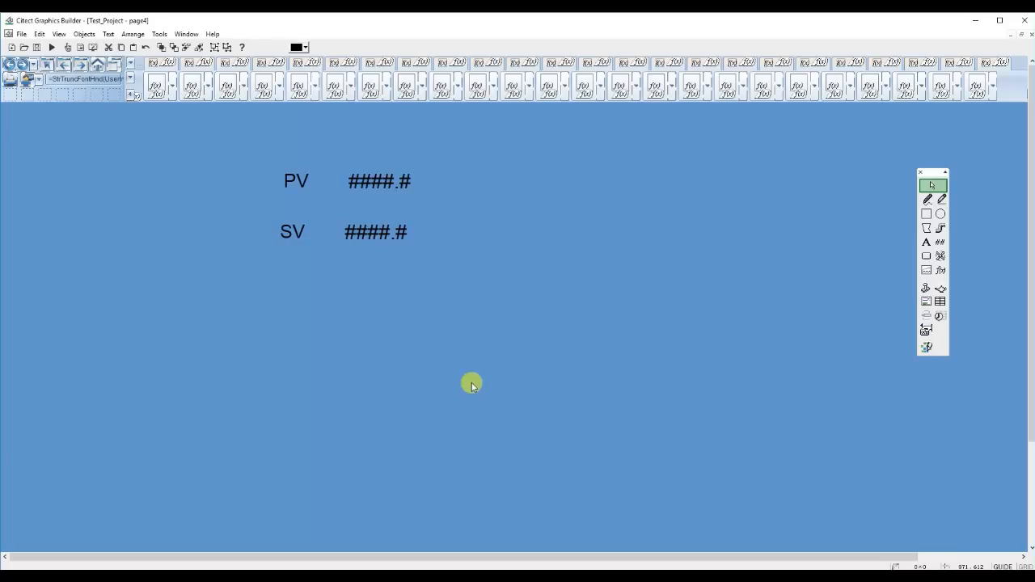
# Step: Left-align the PV and SV labels with each other, and left-align the two numeric displays
pyautogui.moveTo(234, 132); pyautogui.dragTo(333, 302)
pyautogui.hotkey('ctrl', 'l')
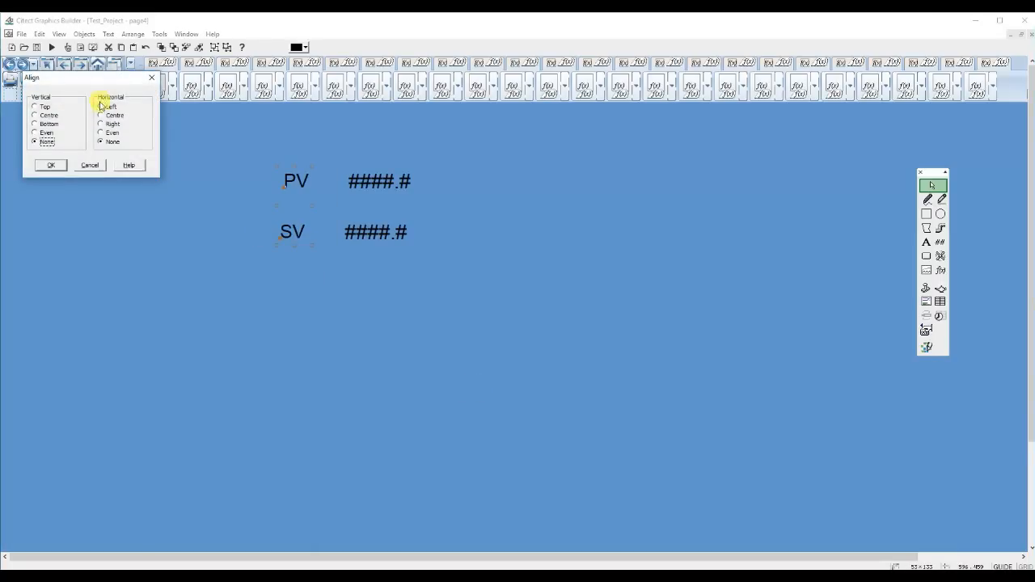
pyautogui.click(102, 107)
pyautogui.click(51, 165)
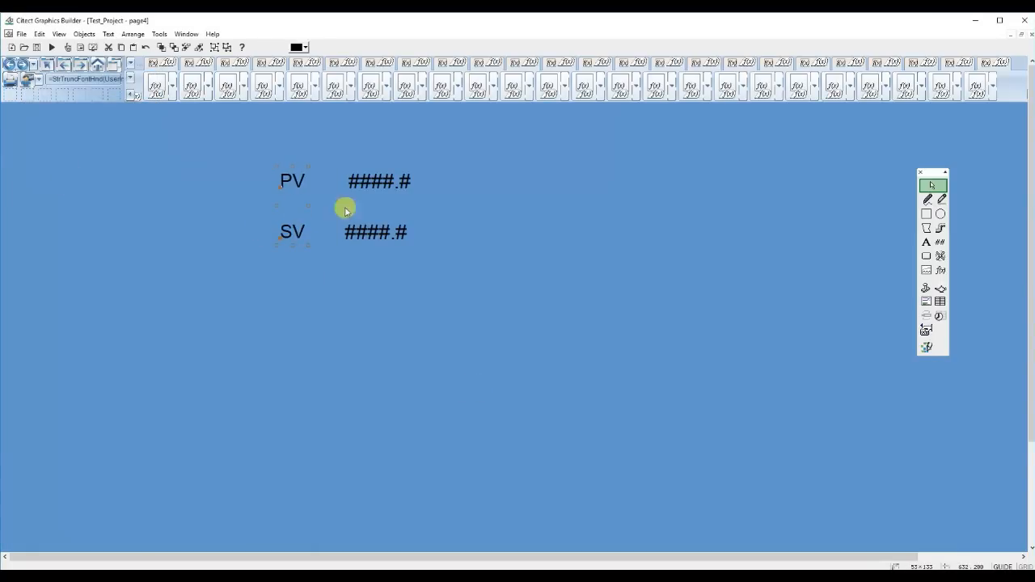
pyautogui.moveTo(339, 146); pyautogui.dragTo(462, 307)
pyautogui.hotkey('ctrl', 'l')
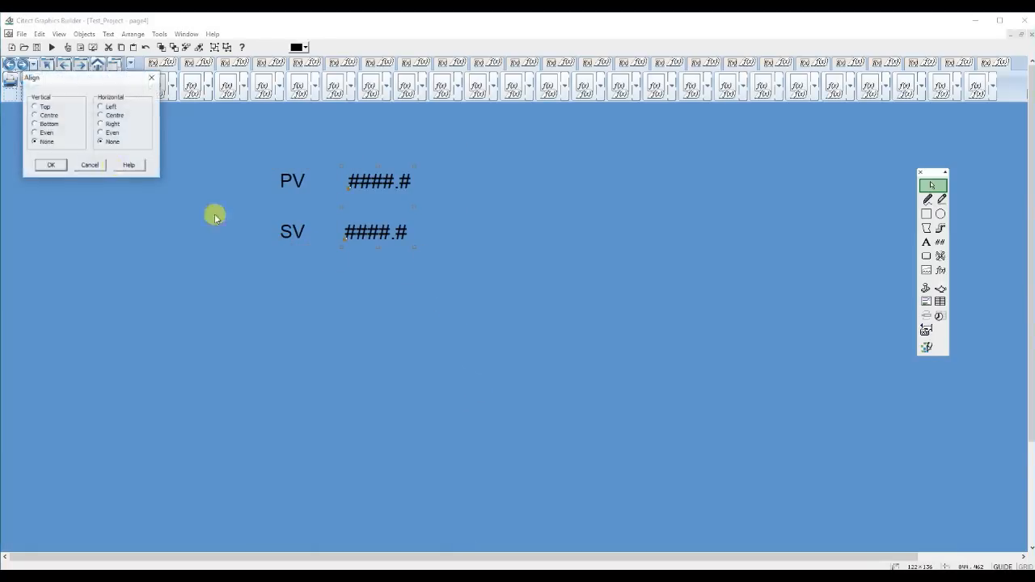
pyautogui.click(103, 107)
pyautogui.click(53, 165)
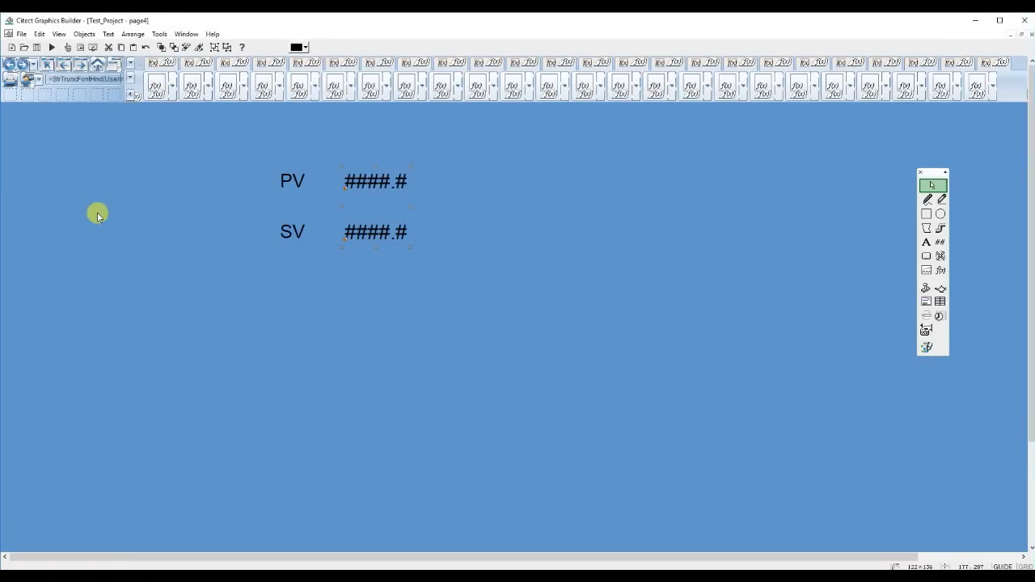
# Step: Switch to Citect Studio's project list, compile Test_Project and open the Computer Setup Wizard
pyautogui.click(220, 576)
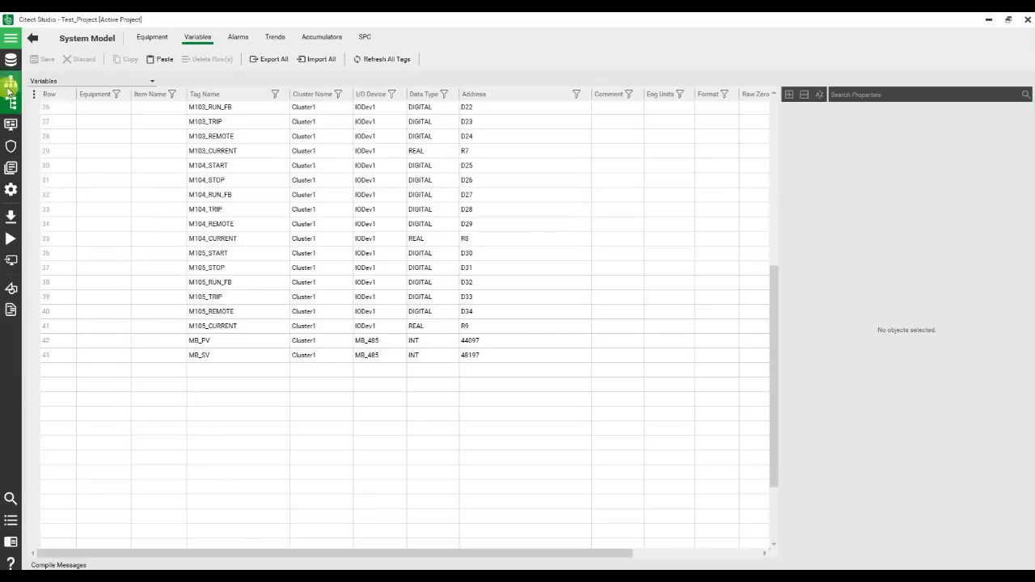
pyautogui.click(12, 62)
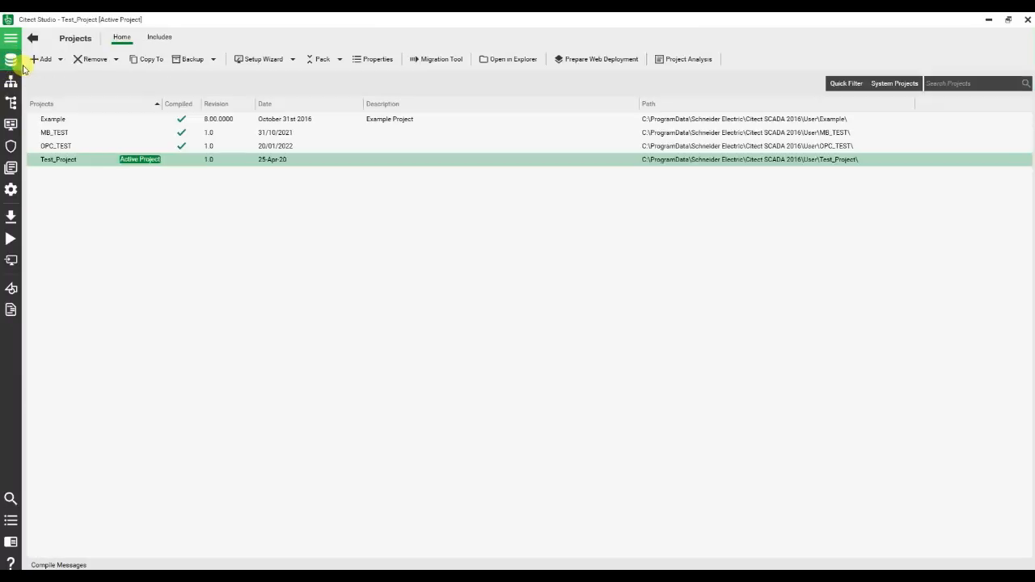
pyautogui.click(294, 60)
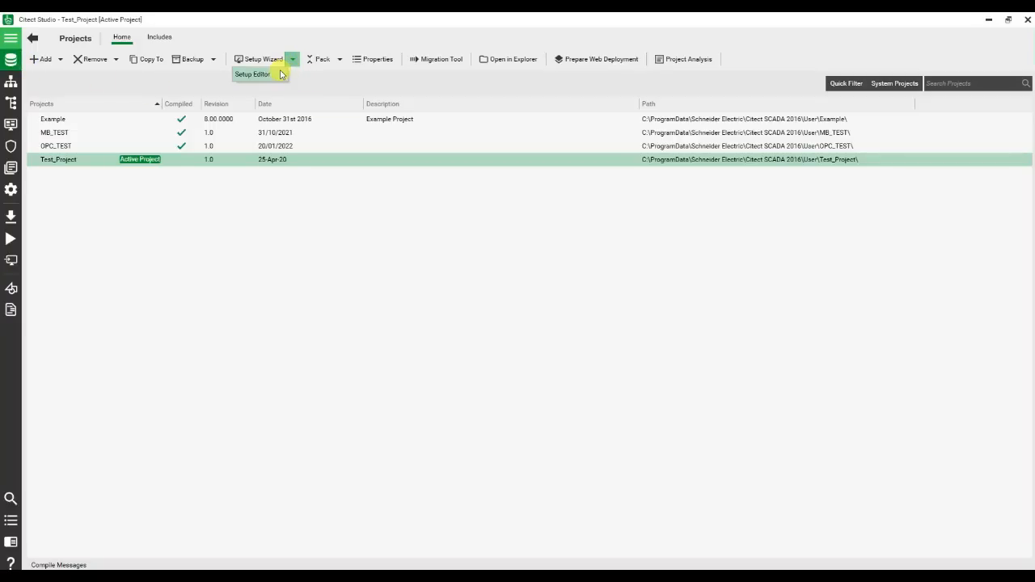
pyautogui.click(279, 74)
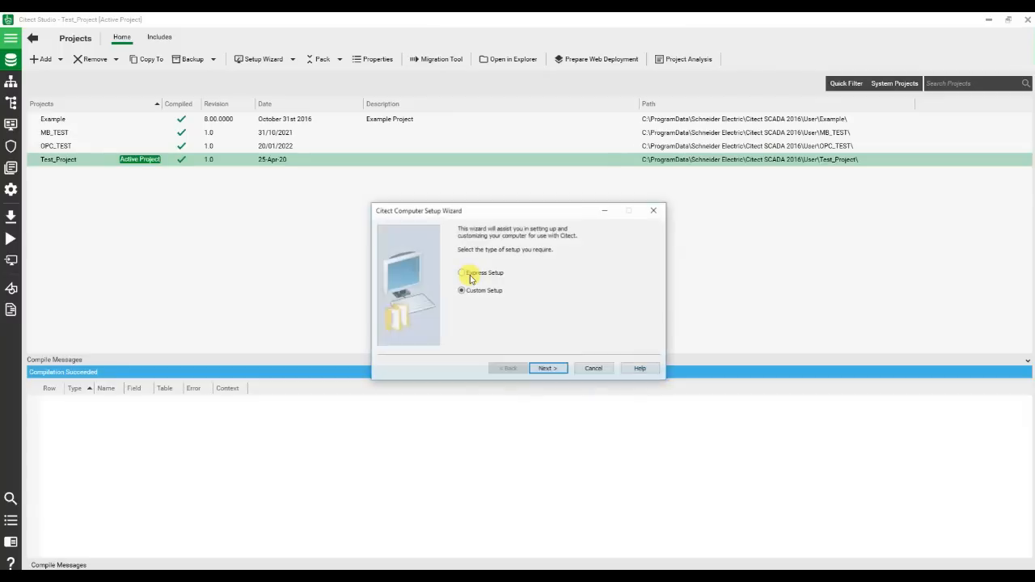
# Step: Advance through the custom computer setup with the existing profile, server and security settings as far as the General Options Setup page
pyautogui.click(544, 369)
pyautogui.click(543, 368)
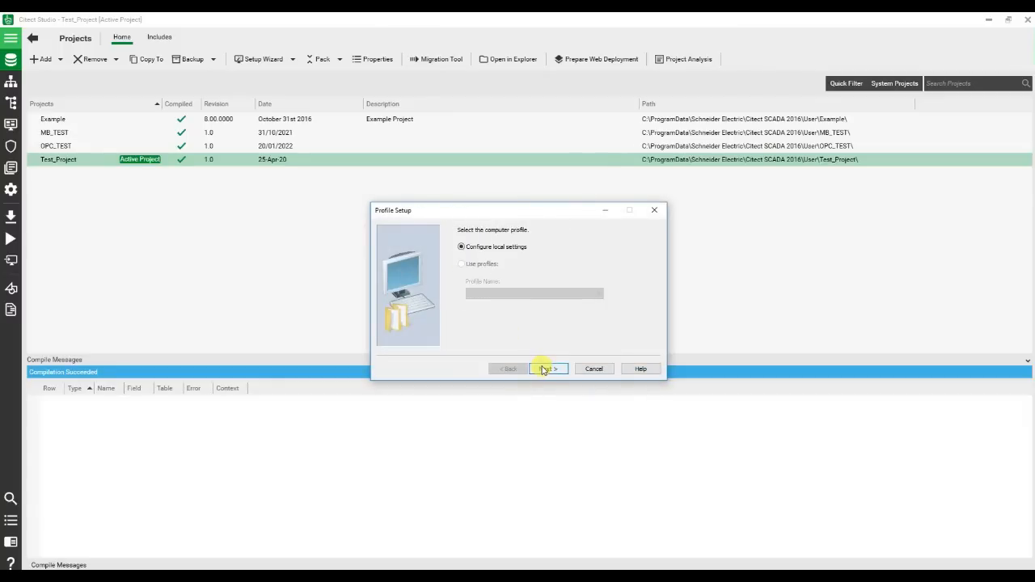
pyautogui.click(543, 369)
pyautogui.click(543, 370)
pyautogui.click(543, 371)
pyautogui.click(543, 370)
pyautogui.click(543, 370)
pyautogui.click(544, 371)
pyautogui.click(543, 370)
pyautogui.click(543, 371)
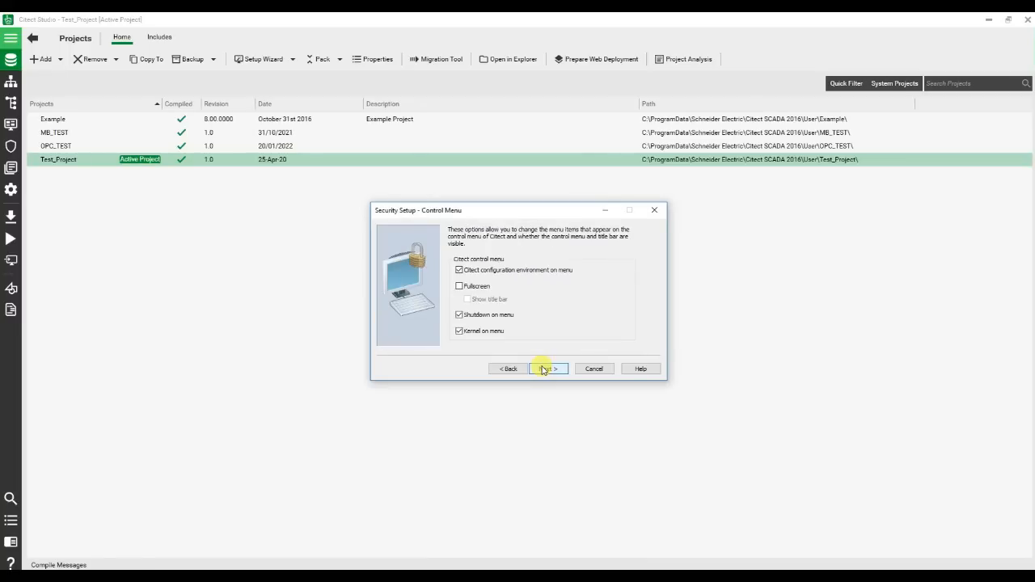
pyautogui.click(543, 370)
pyautogui.click(543, 370)
pyautogui.click(544, 370)
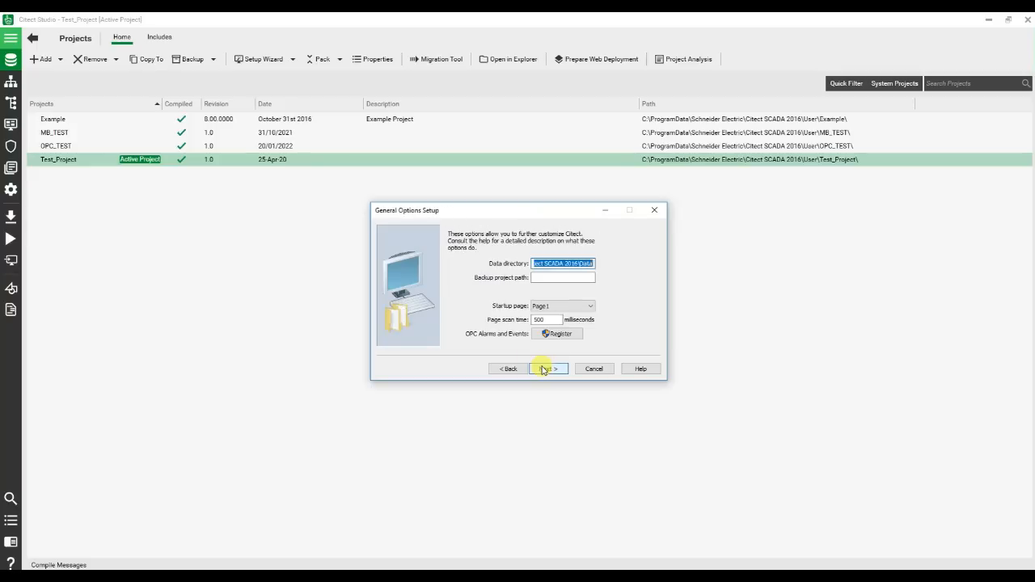
# Step: Choose page4 as the startup page and finish the Computer Setup Wizard
pyautogui.click(586, 306)
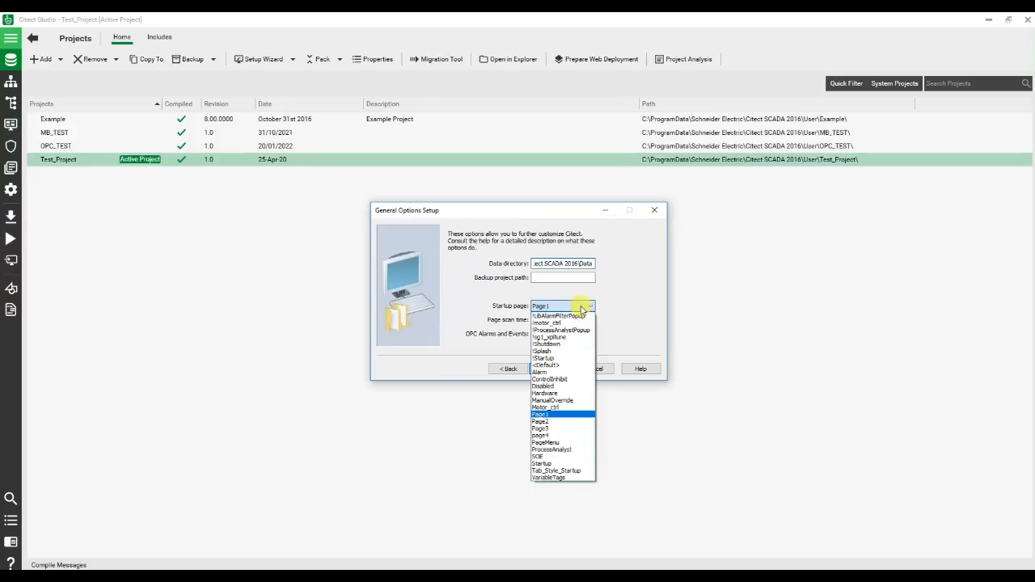
pyautogui.click(556, 434)
pyautogui.click(548, 369)
pyautogui.click(548, 369)
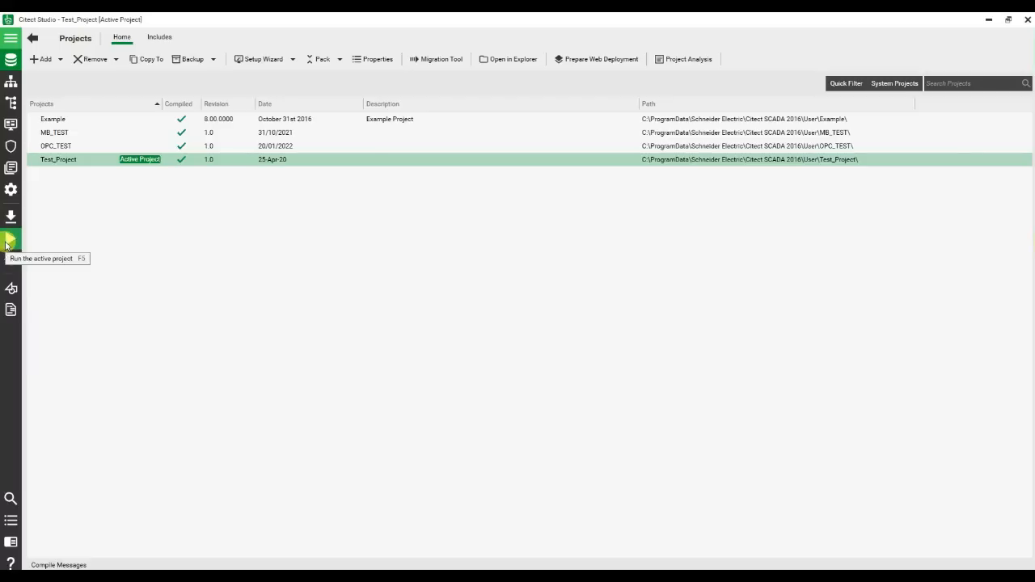
# Step: Run the active project and accept running it in Demo Mode
pyautogui.click(7, 242)
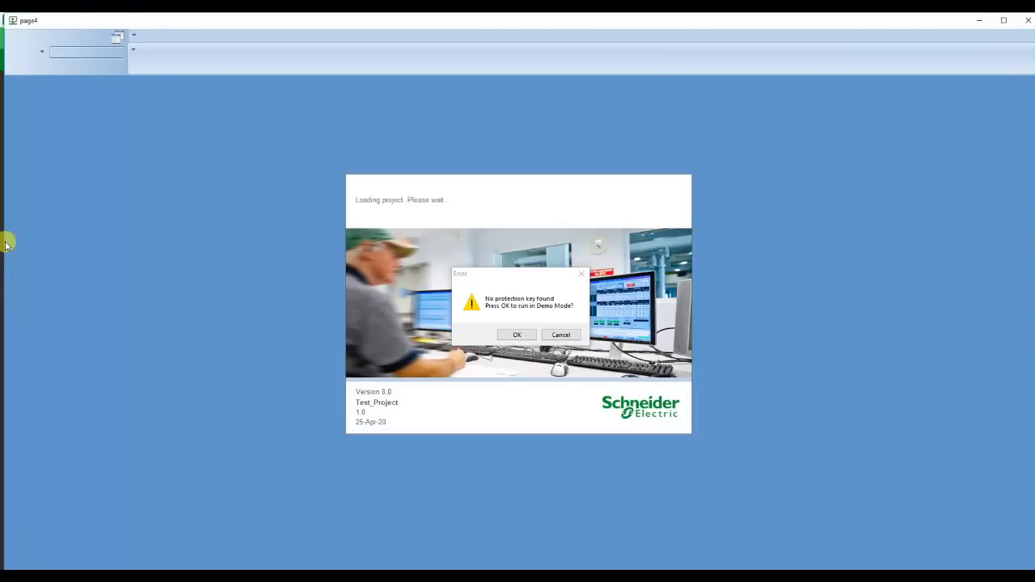
pyautogui.click(522, 333)
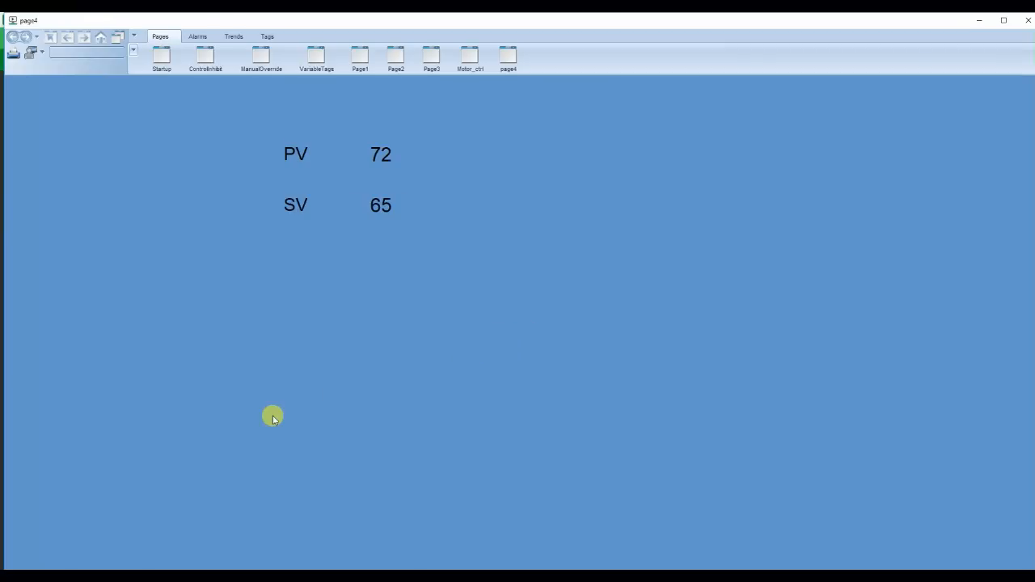
# Step: Compare the runtime's PV and SV values with the controller in the Screen mirroring window, and minimize both windows
pyautogui.press('super')
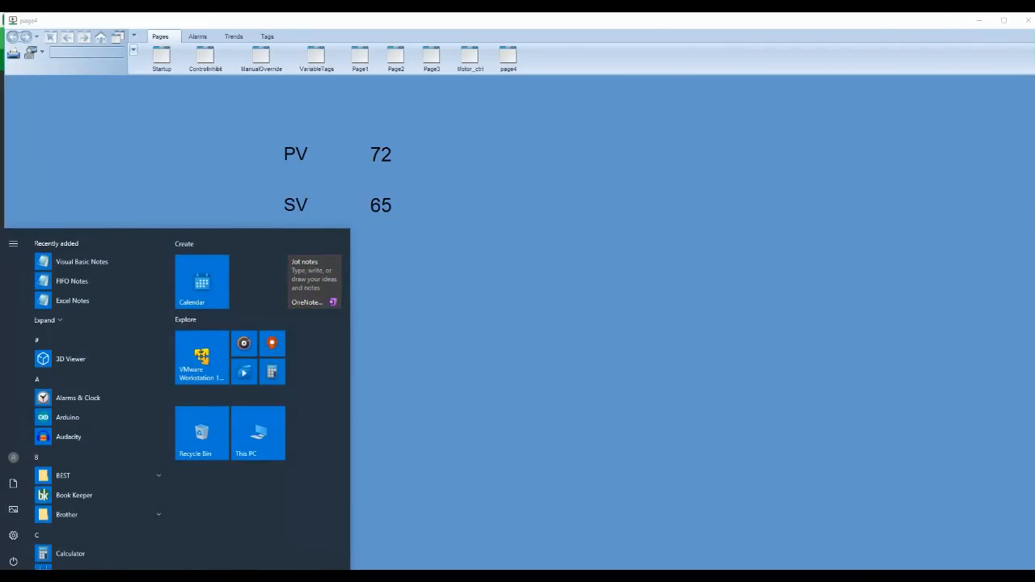
pyautogui.click(267, 575)
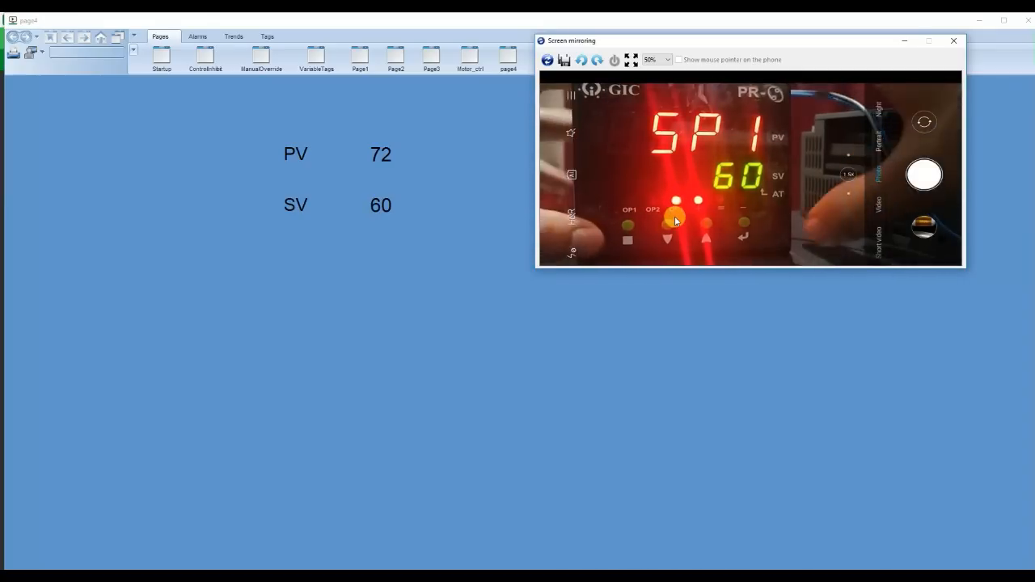
pyautogui.click(904, 42)
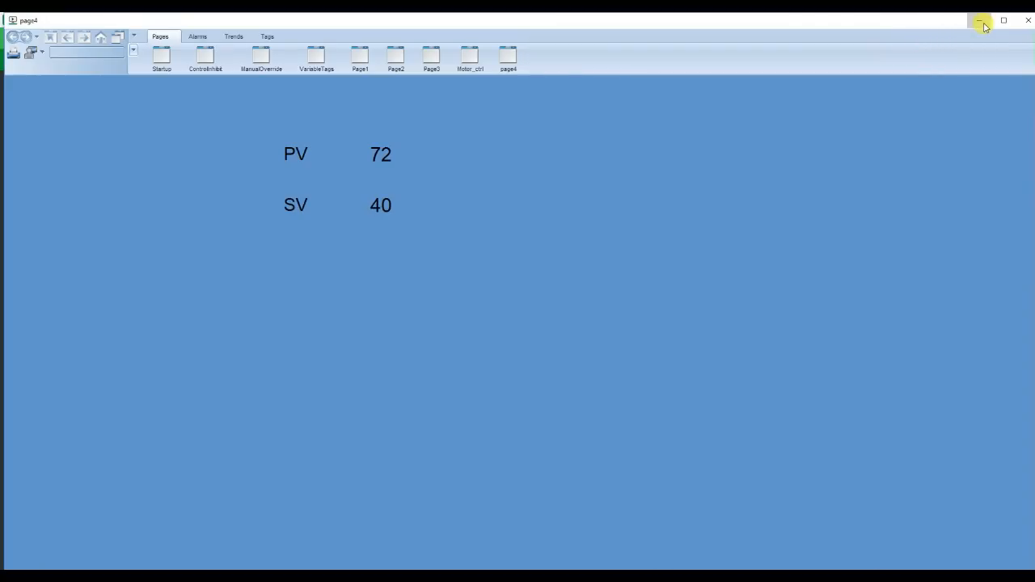
pyautogui.click(978, 21)
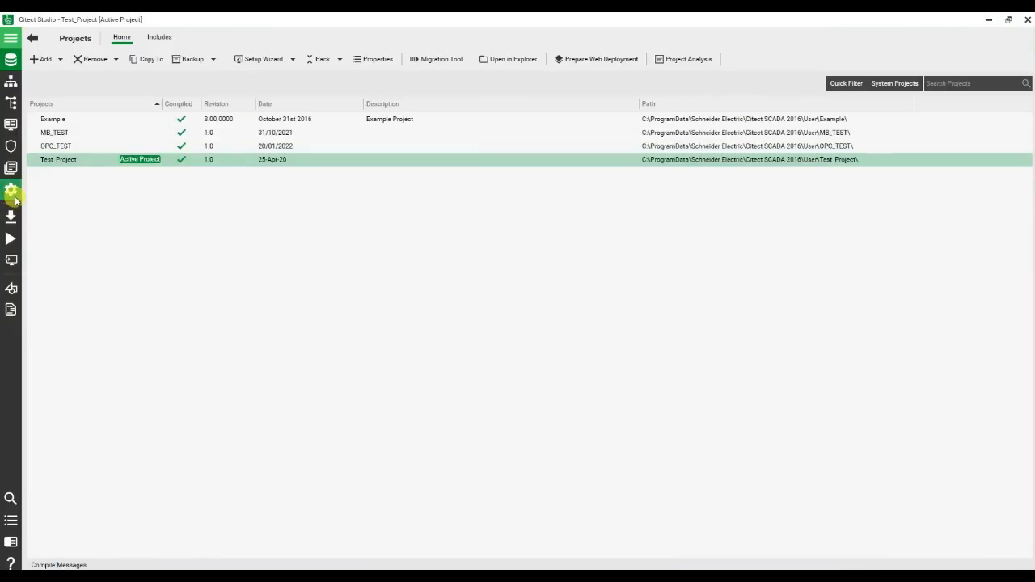
# Step: Open the Computer Setup Editor, dismiss the load notes and examine the General section's CheckAddressBoundary parameter
pyautogui.click(293, 59)
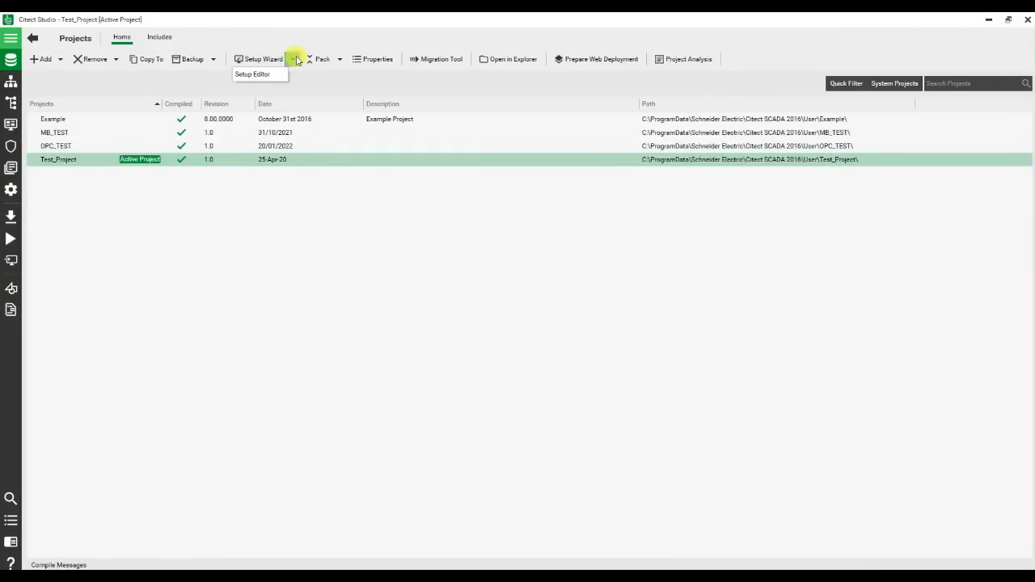
pyautogui.click(275, 77)
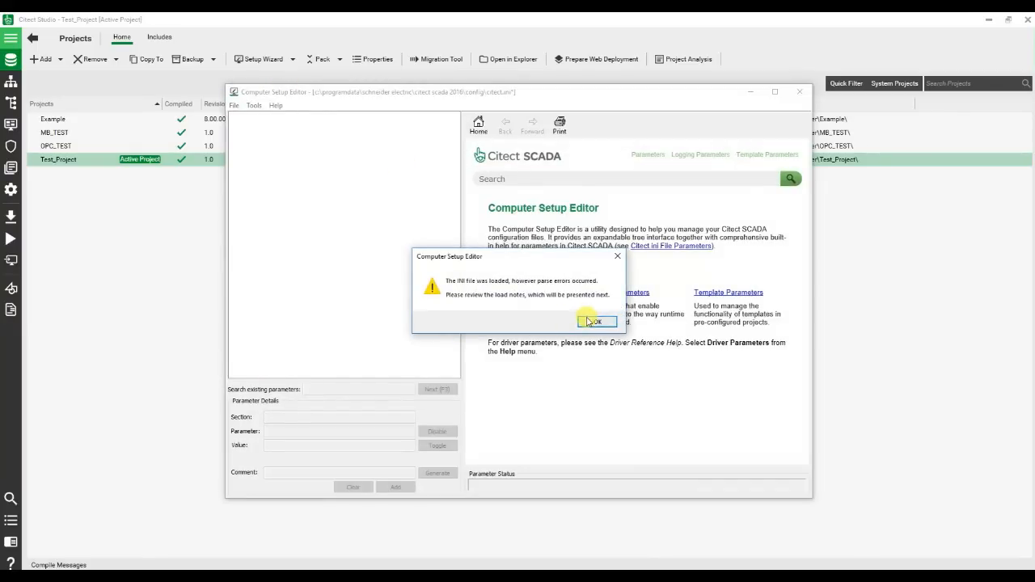
pyautogui.click(590, 322)
pyautogui.click(639, 345)
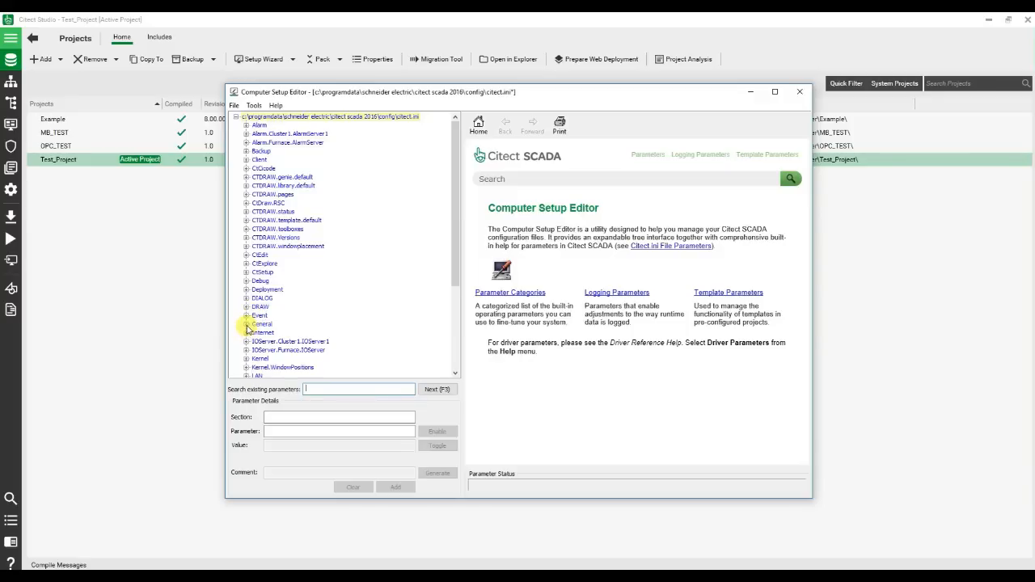
pyautogui.click(246, 324)
pyautogui.click(285, 334)
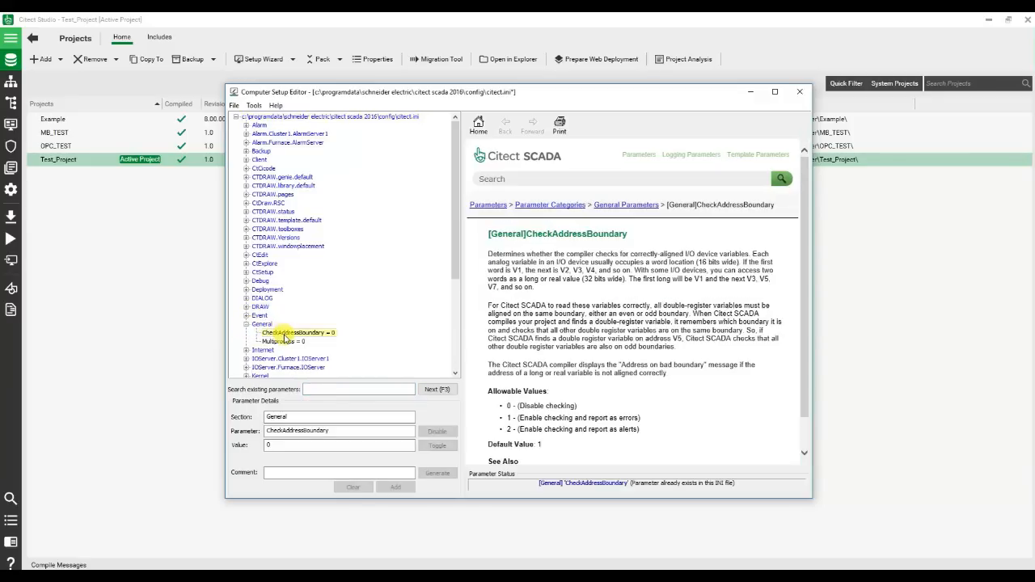
# Step: Examine the MODBUS section's InitType parameter and its allowable values in the Driver Reference Help
pyautogui.moveTo(455, 262); pyautogui.dragTo(464, 349)
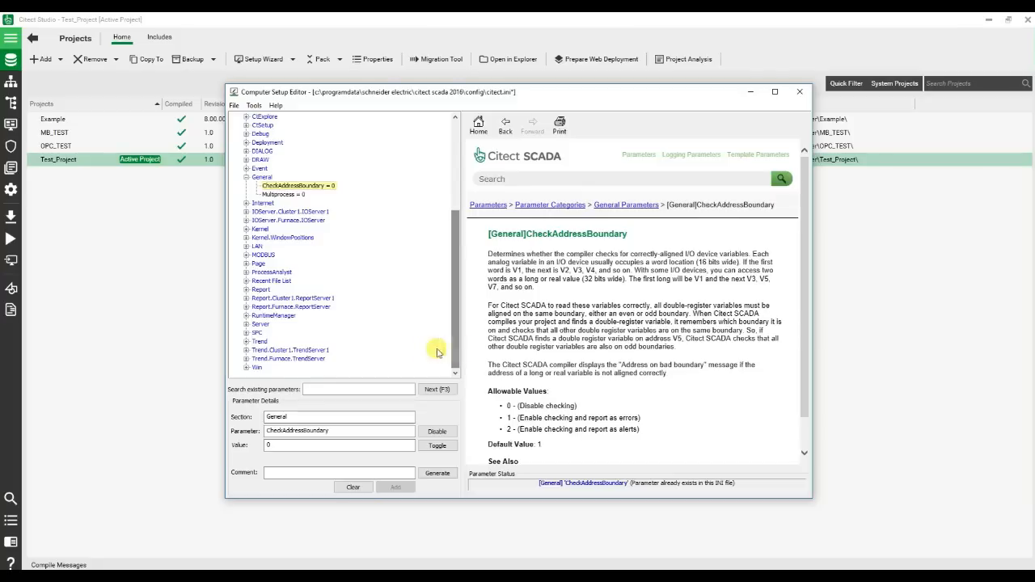
pyautogui.doubleClick(267, 255)
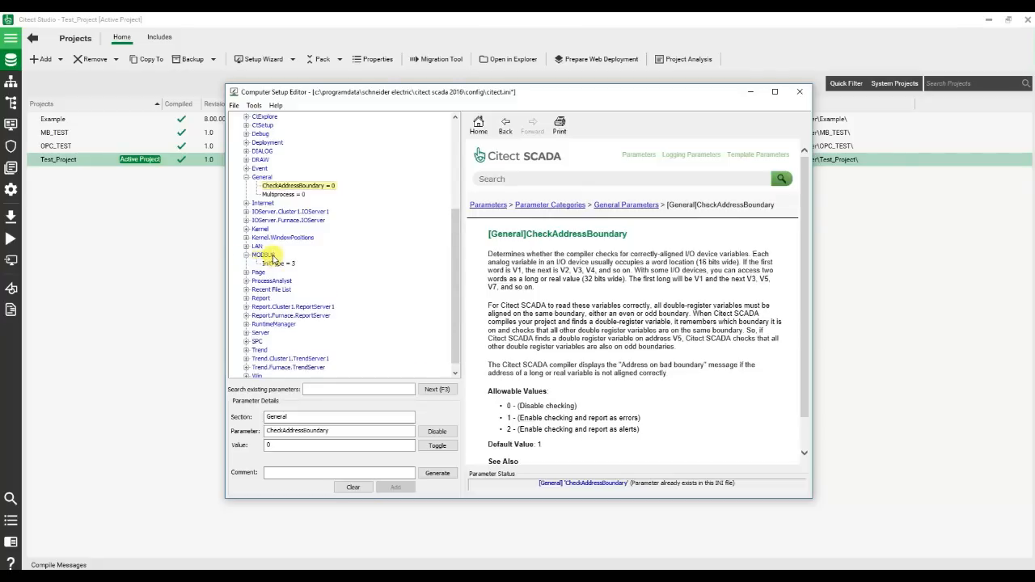
pyautogui.click(270, 255)
pyautogui.click(275, 265)
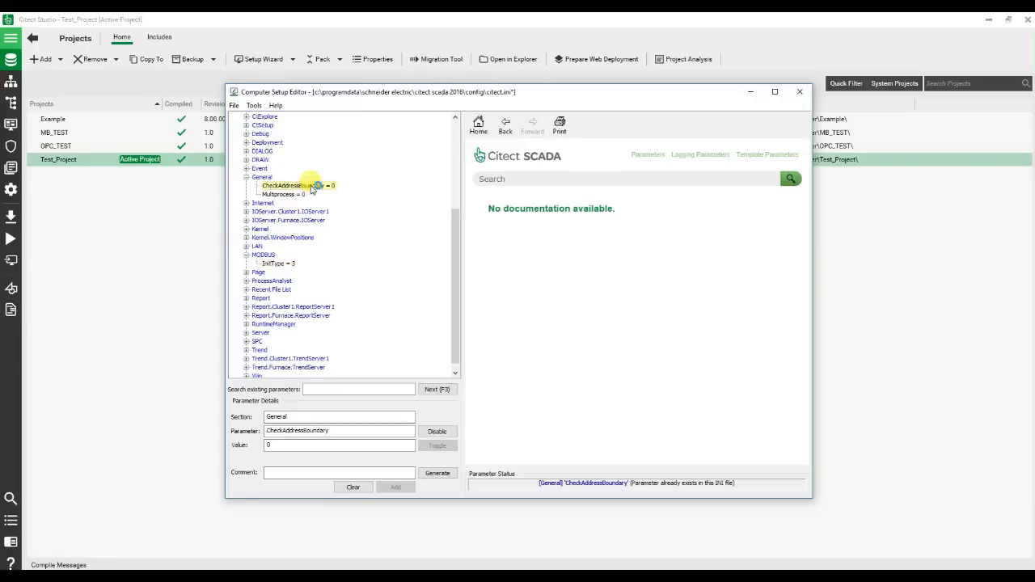
pyautogui.click(311, 187)
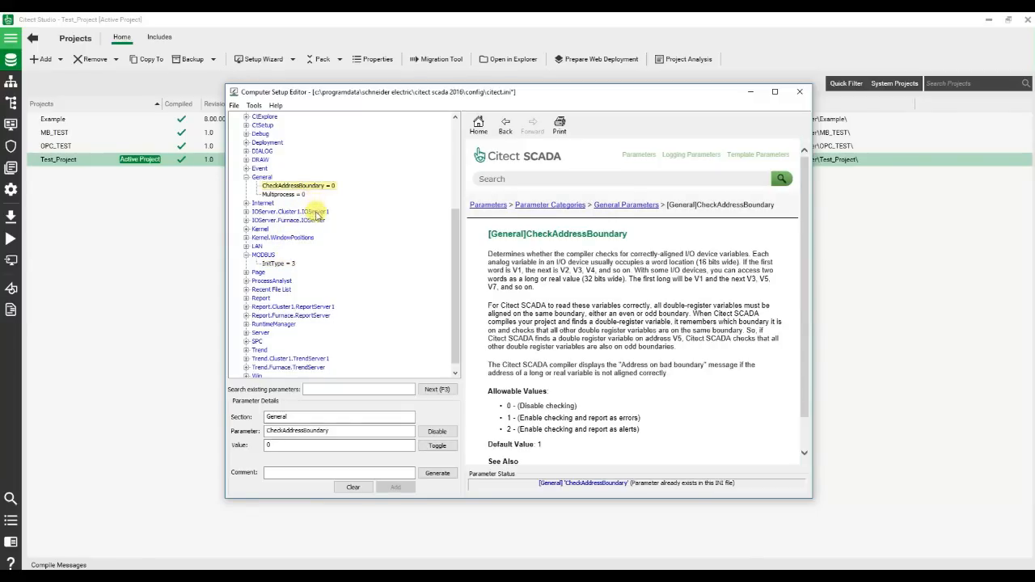
pyautogui.click(283, 264)
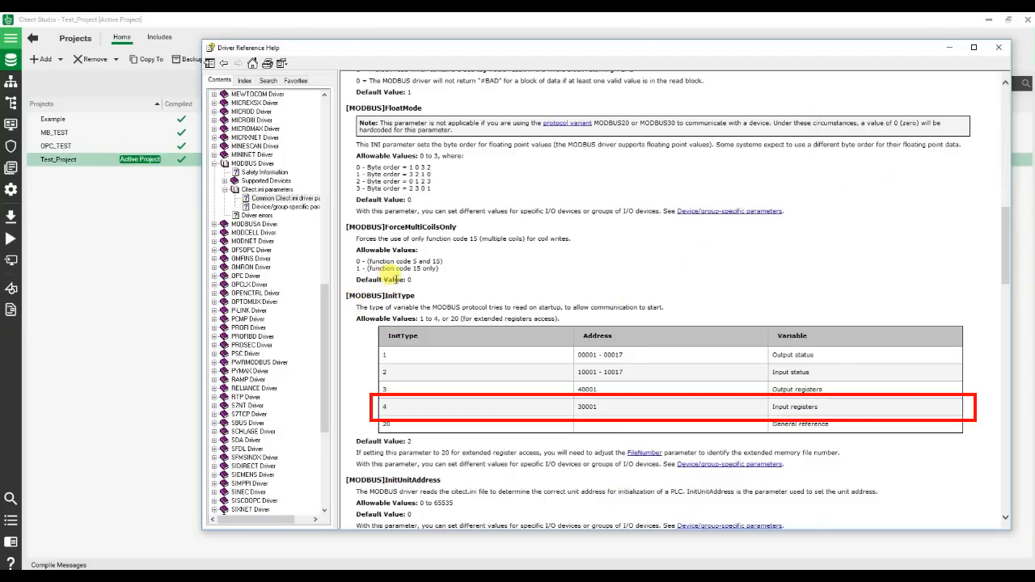
pyautogui.scroll(-2, 386, 279)
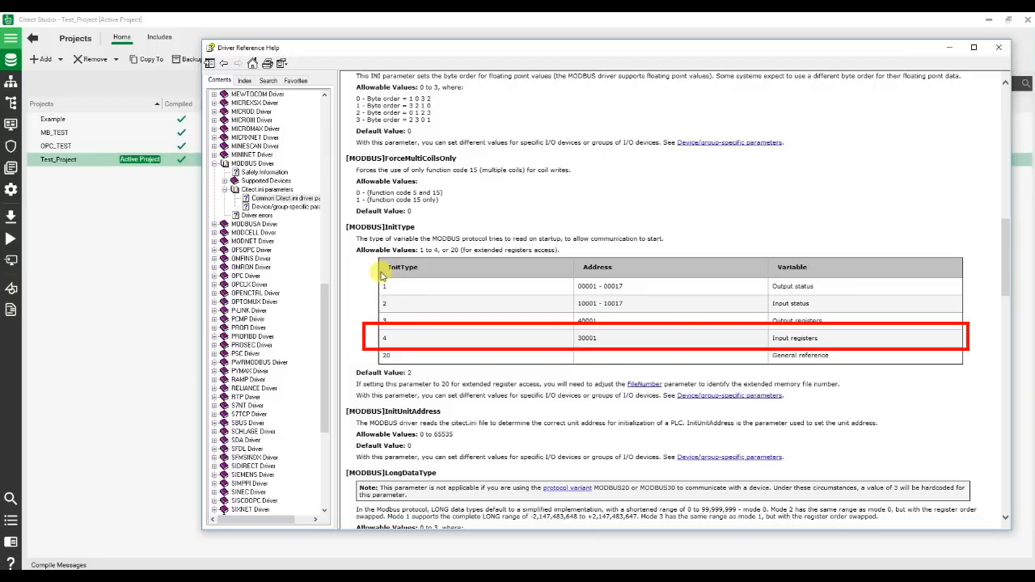